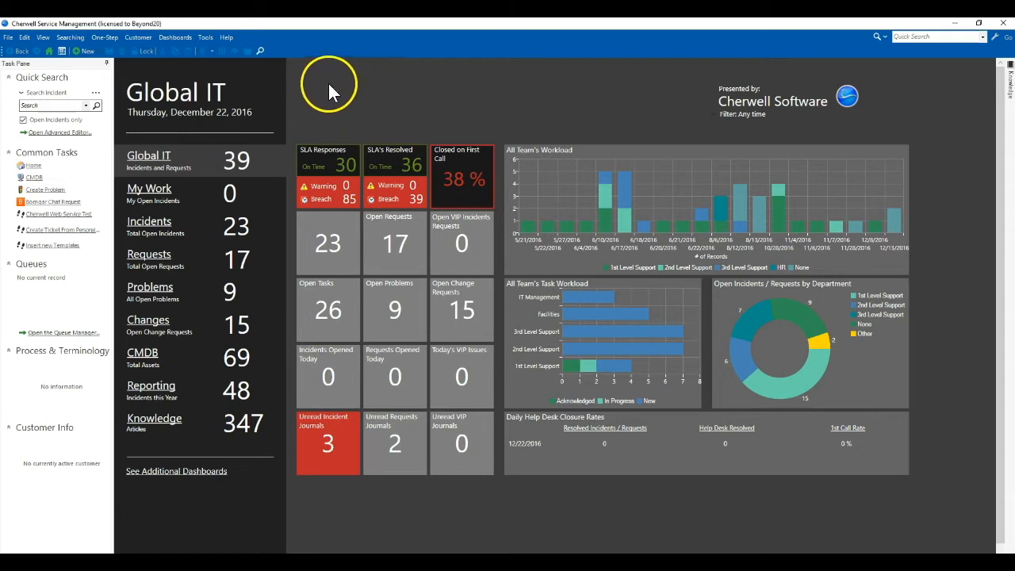
Step: Load the Mobile Carrier table in Table Management to list its 196 carriers
{"action": "left_click", "coordinate": [206, 38]}
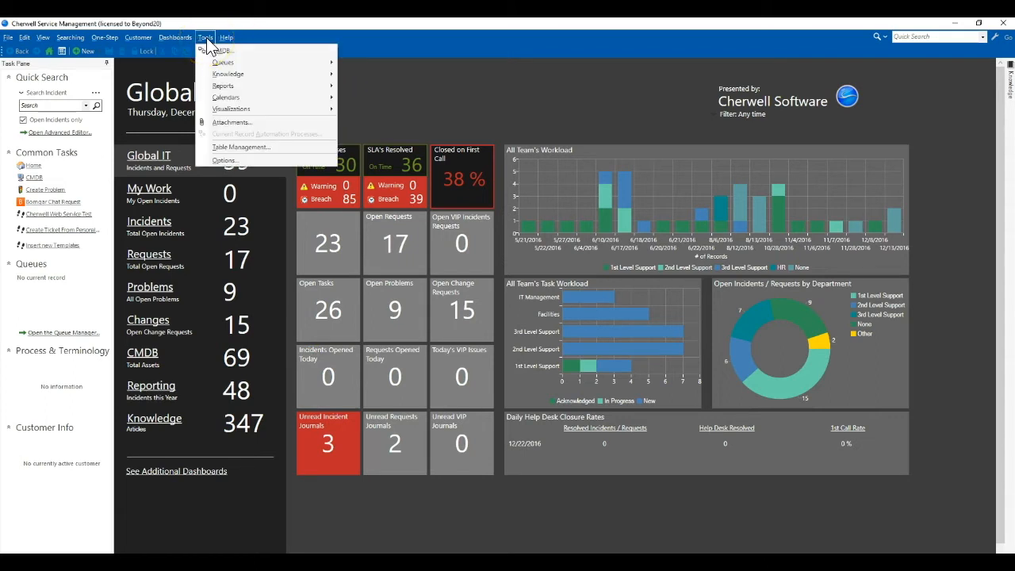
{"action": "left_click", "coordinate": [217, 147]}
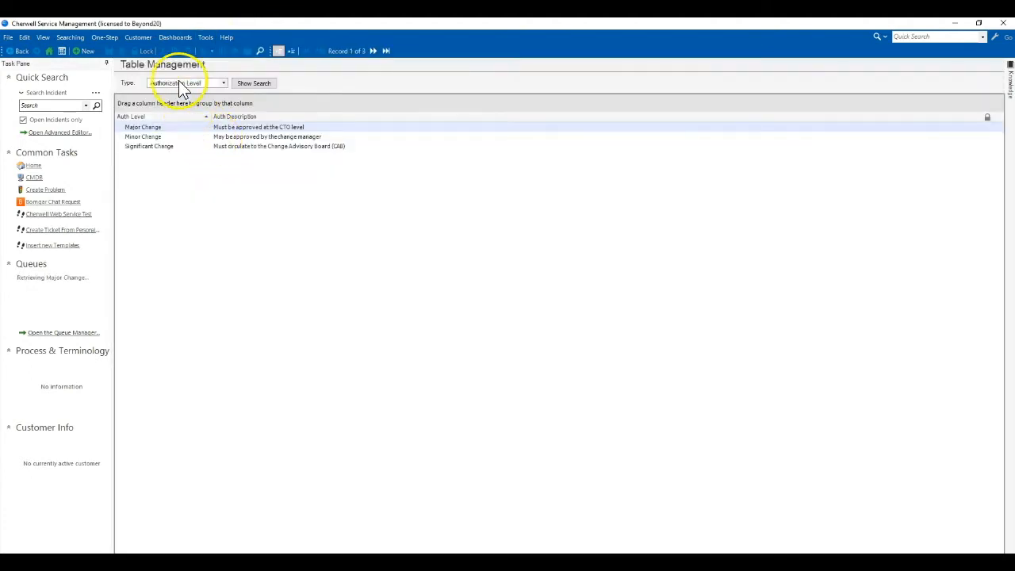
{"action": "left_click", "coordinate": [182, 84]}
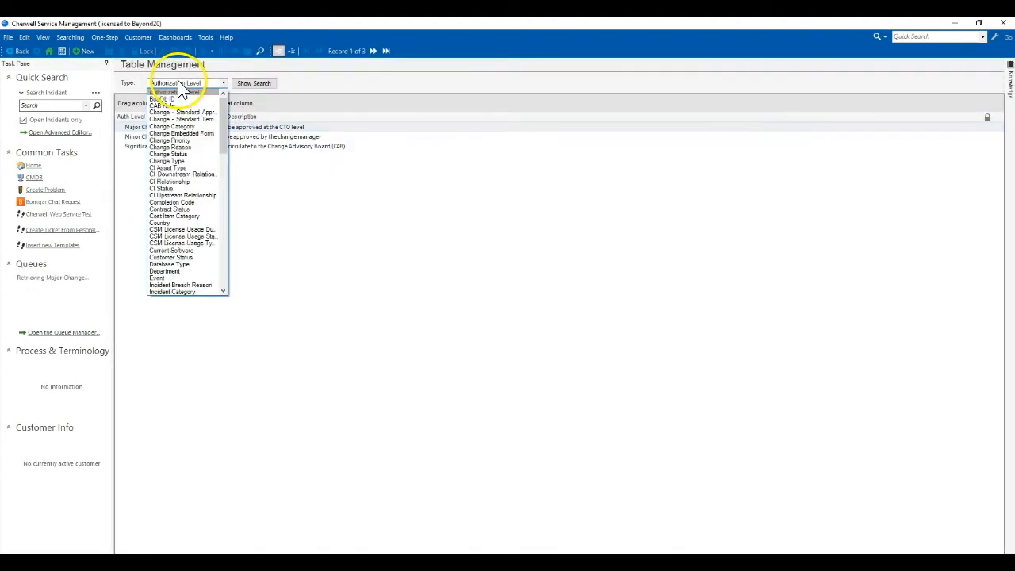
{"action": "scroll", "coordinate": [183, 144], "scroll_direction": "down", "scroll_amount": 2}
{"action": "scroll", "coordinate": [183, 146], "scroll_direction": "down", "scroll_amount": 9}
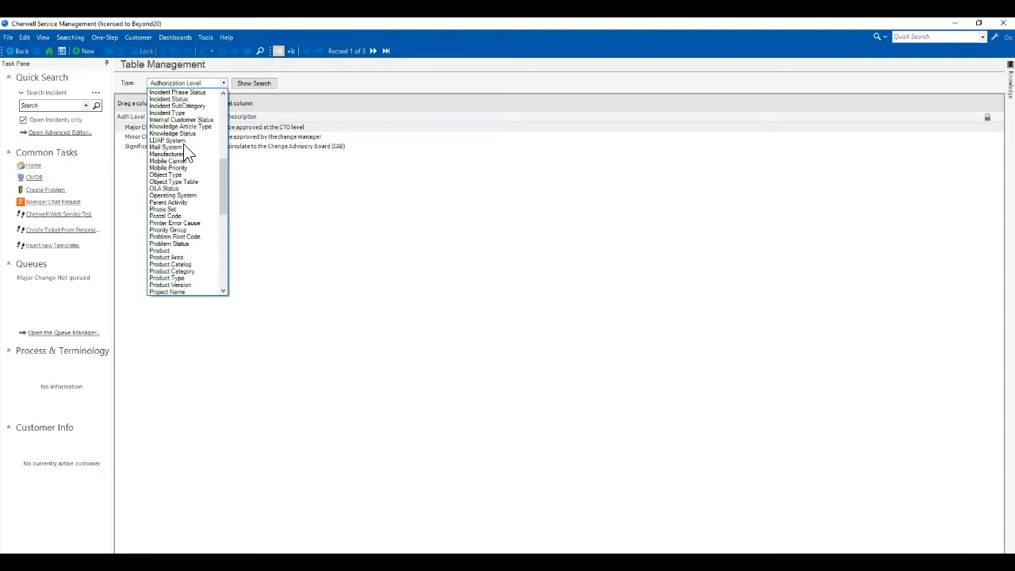
{"action": "left_click", "coordinate": [176, 134]}
{"action": "scroll", "coordinate": [176, 135], "scroll_direction": "down", "scroll_amount": 7}
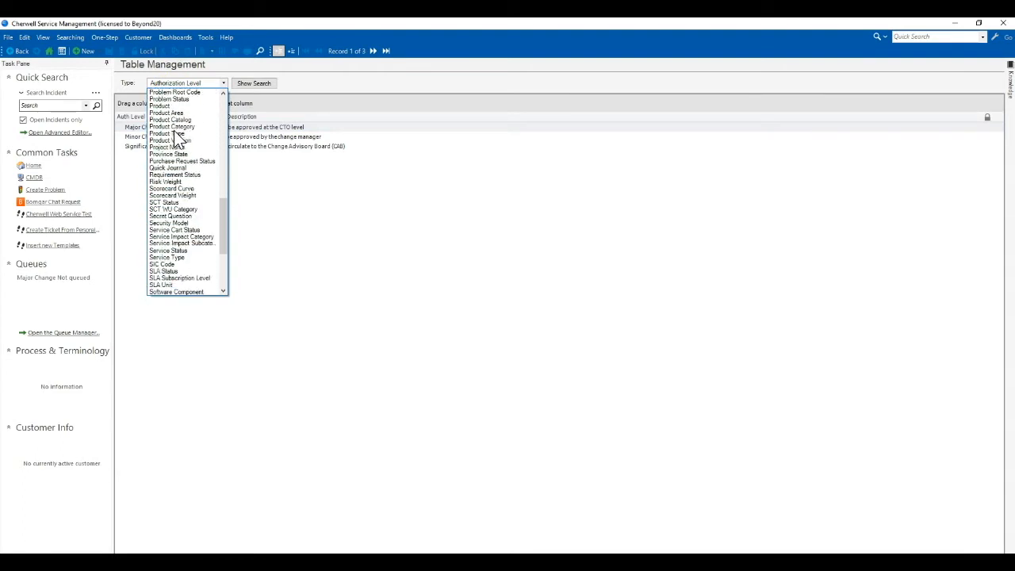
{"action": "scroll", "coordinate": [176, 137], "scroll_direction": "up", "scroll_amount": 1}
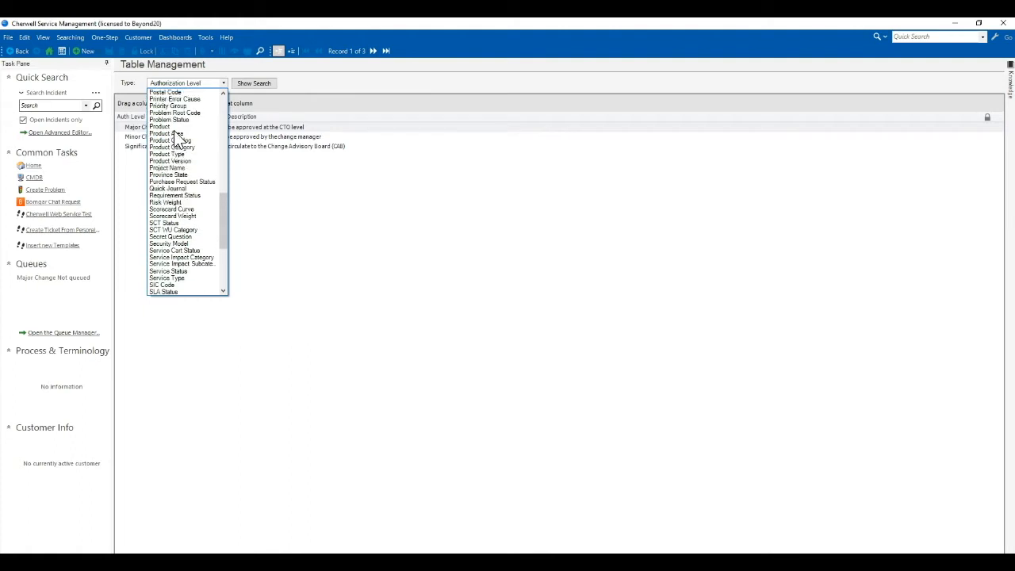
{"action": "scroll", "coordinate": [176, 137], "scroll_direction": "up", "scroll_amount": 5}
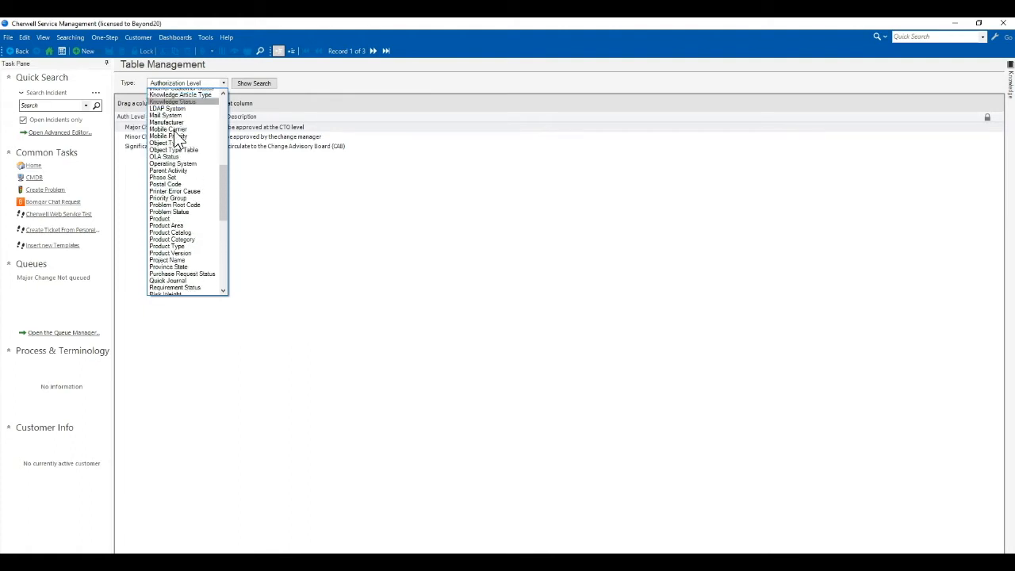
{"action": "scroll", "coordinate": [176, 137], "scroll_direction": "up", "scroll_amount": 1}
{"action": "scroll", "coordinate": [174, 130], "scroll_direction": "up", "scroll_amount": 1}
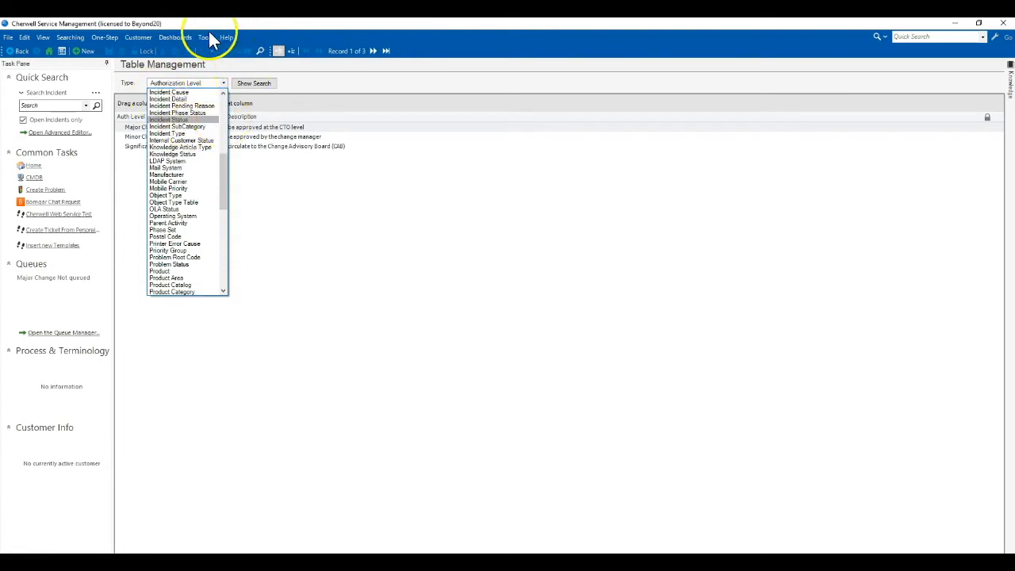
{"action": "left_click", "coordinate": [162, 183]}
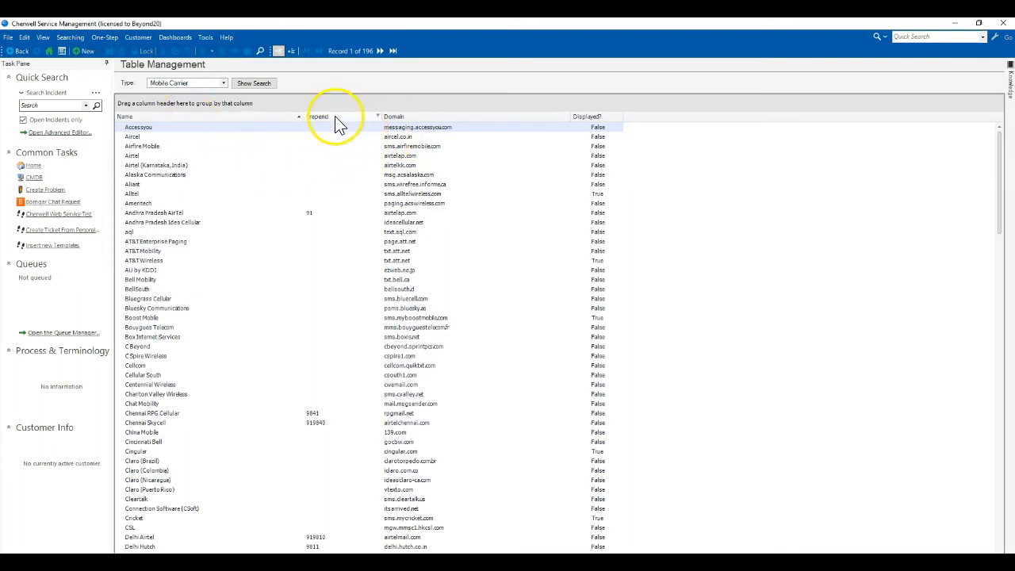
Step: Open the Verizon Wireless carrier record and check its domain, vtext.com
{"action": "scroll", "coordinate": [370, 310], "scroll_direction": "down", "scroll_amount": 10}
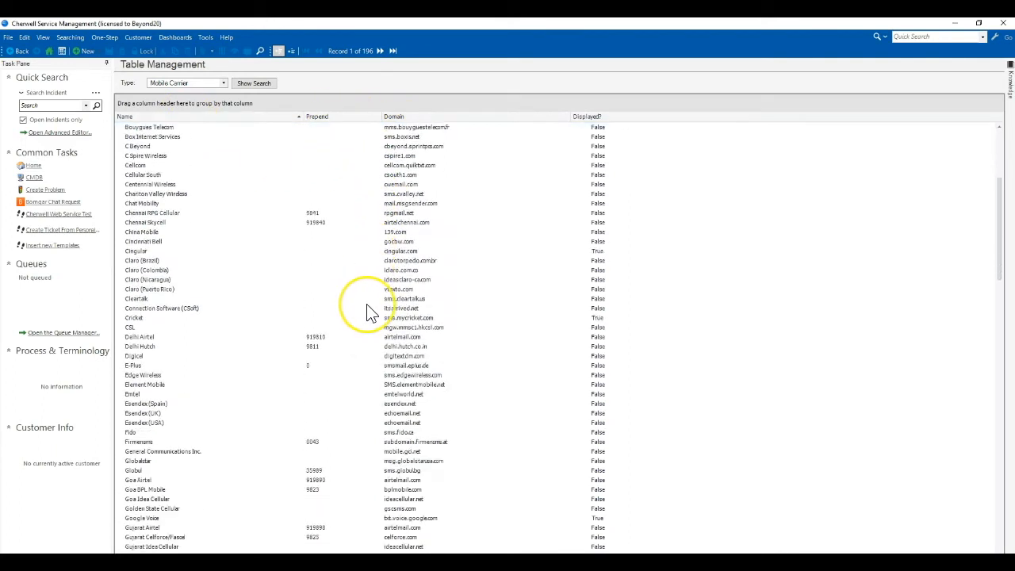
{"action": "scroll", "coordinate": [367, 312], "scroll_direction": "down", "scroll_amount": 6}
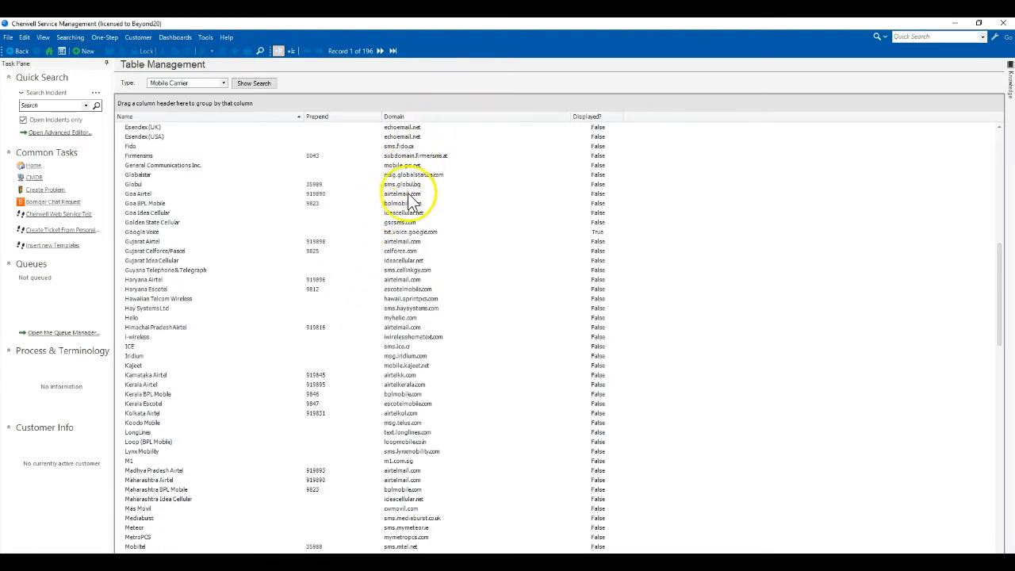
{"action": "left_click", "coordinate": [416, 253]}
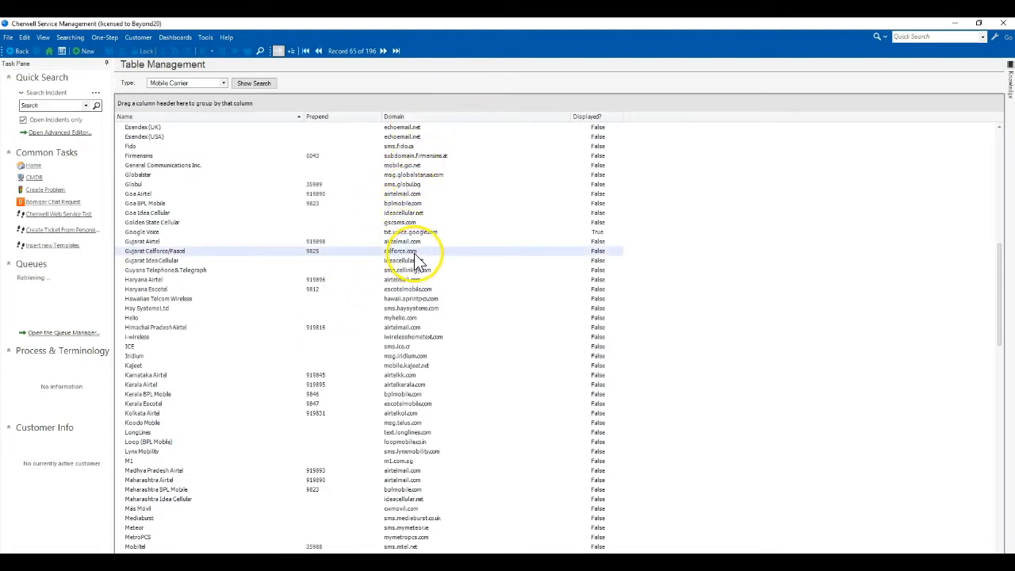
{"action": "scroll", "coordinate": [376, 332], "scroll_direction": "down", "scroll_amount": 20}
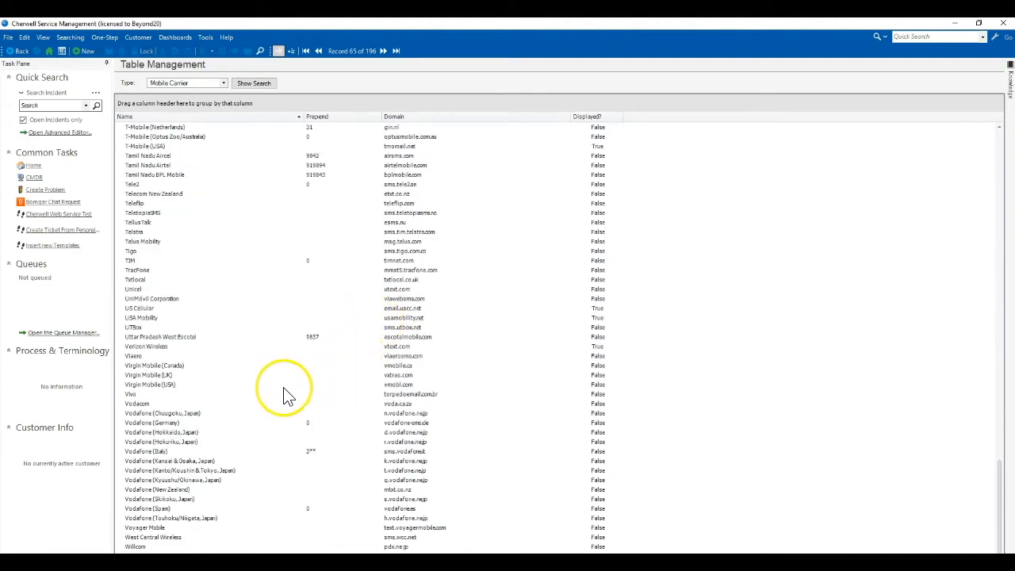
{"action": "left_click", "coordinate": [138, 347]}
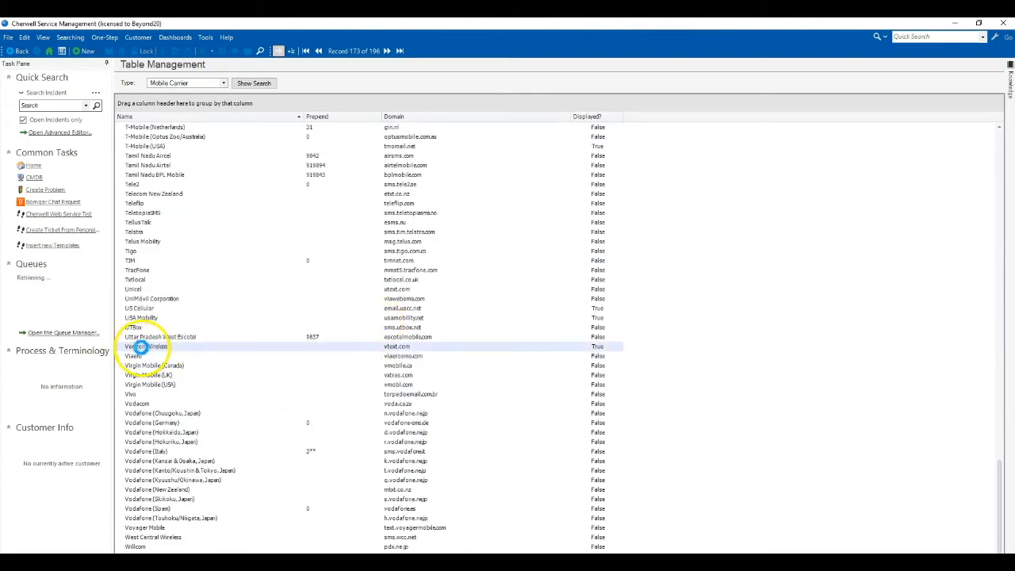
{"action": "double_click", "coordinate": [139, 347]}
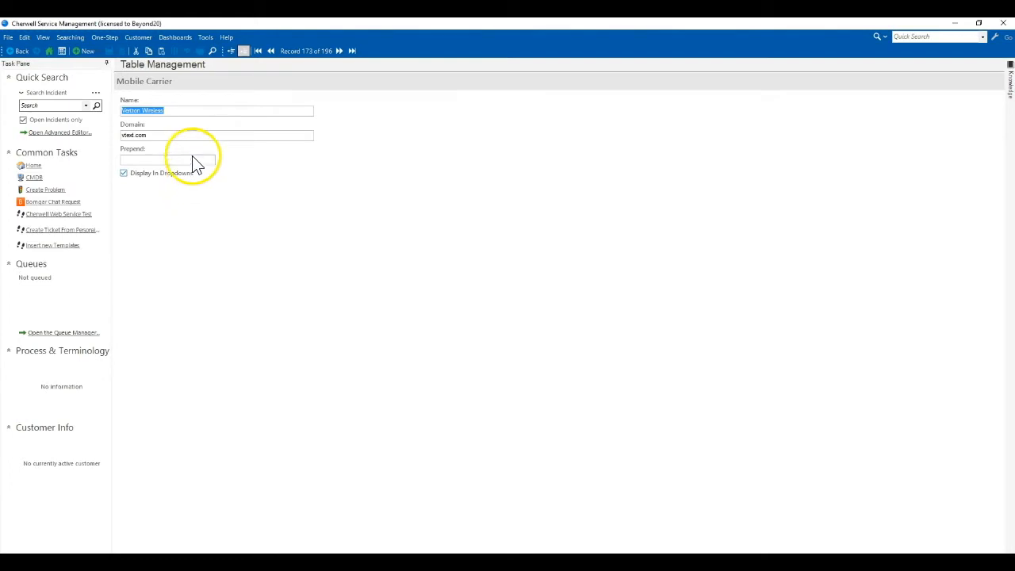
{"action": "left_click", "coordinate": [163, 135]}
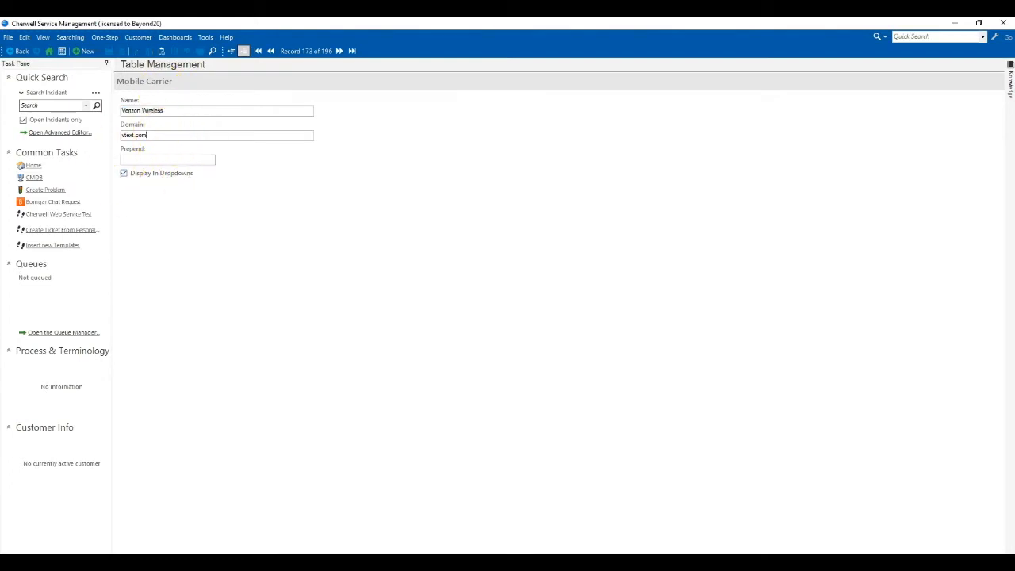
{"action": "left_click", "coordinate": [8, 38]}
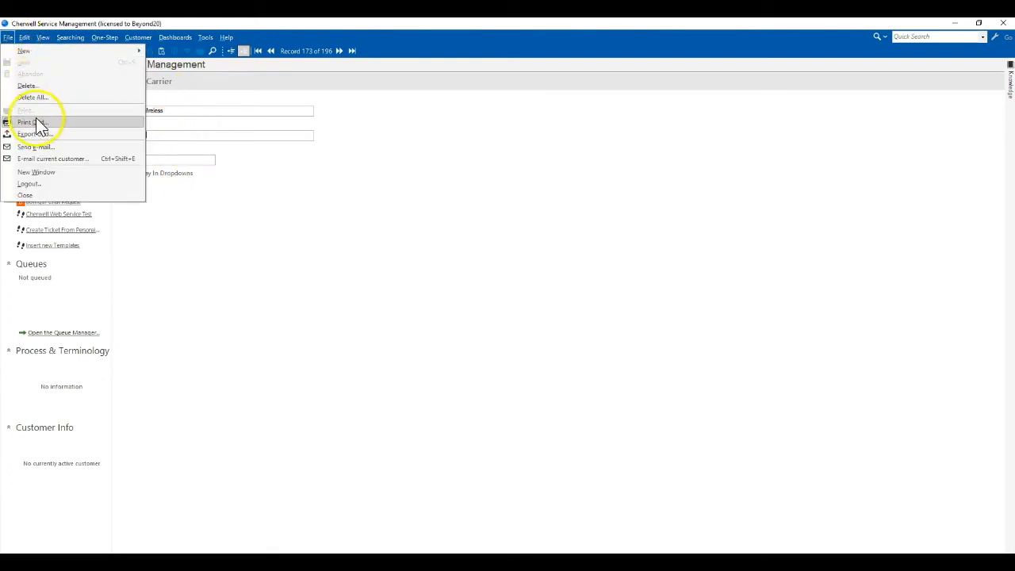
Step: Draft a plain-text test e-mail with subject Test to a phone number at vtext.com
{"action": "left_click", "coordinate": [44, 147]}
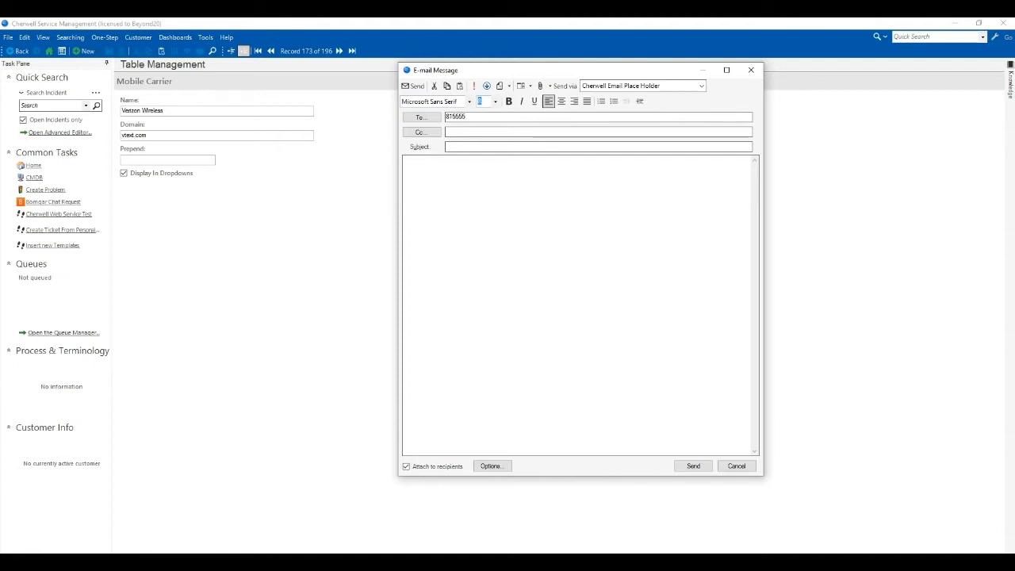
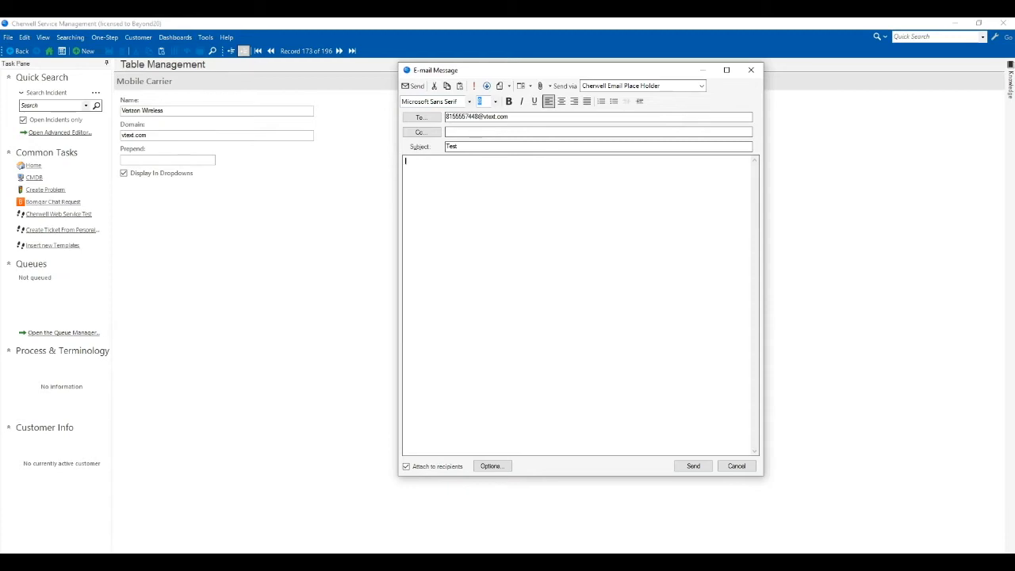
{"action": "left_click_drag", "start_coordinate": [515, 118], "coordinate": [443, 117]}
{"action": "left_click", "coordinate": [444, 205]}
{"action": "left_click", "coordinate": [532, 86]}
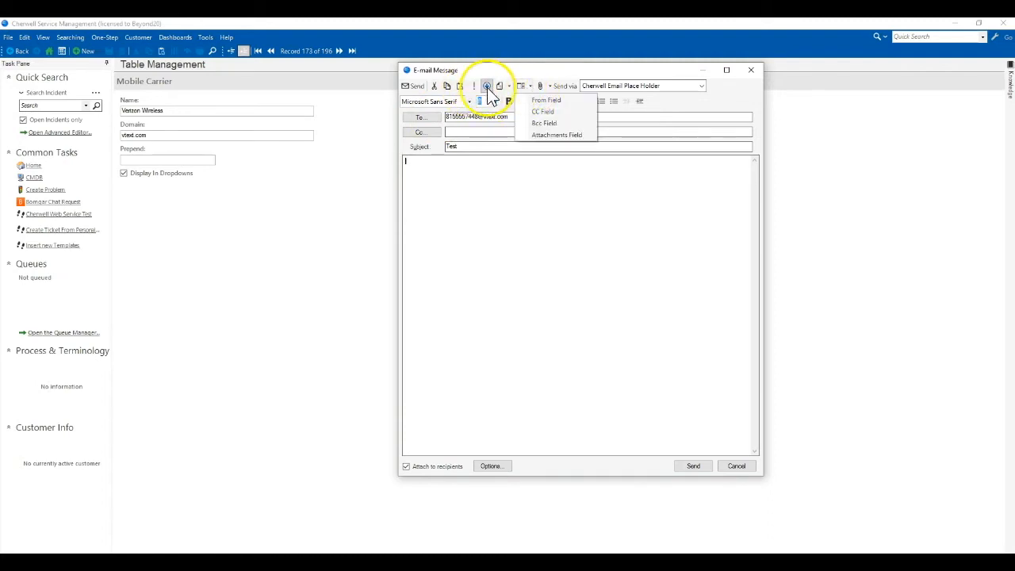
{"action": "left_click", "coordinate": [506, 87]}
{"action": "left_click", "coordinate": [508, 87]}
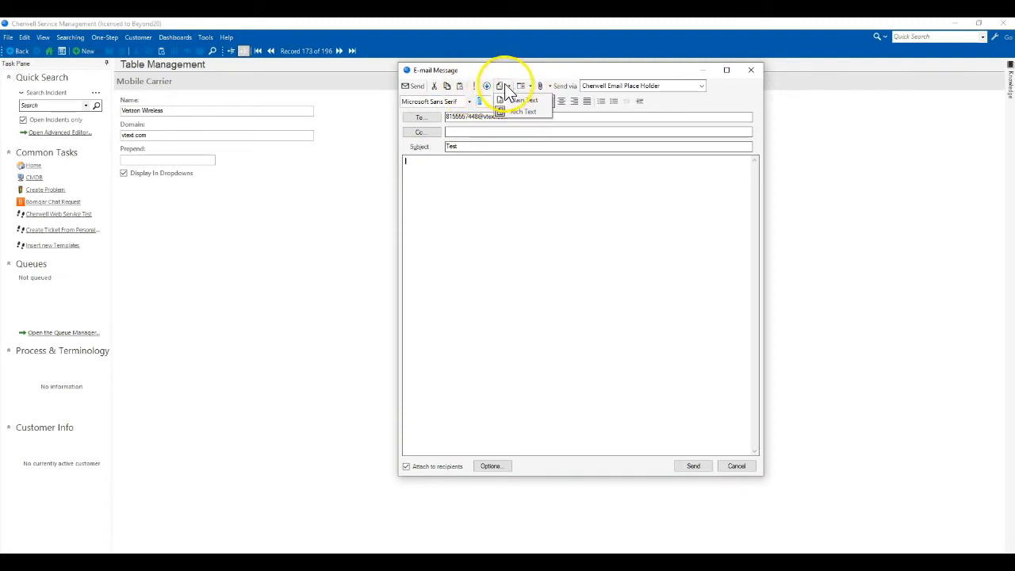
{"action": "left_click", "coordinate": [514, 103]}
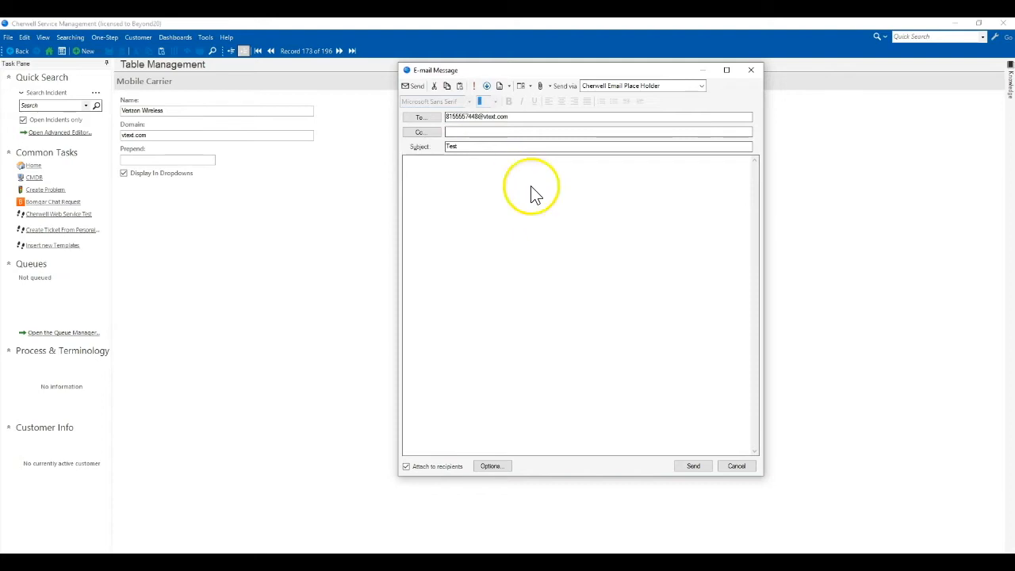
Step: Discard the test e-mail draft without sending it
{"action": "left_click_drag", "start_coordinate": [516, 119], "coordinate": [444, 118]}
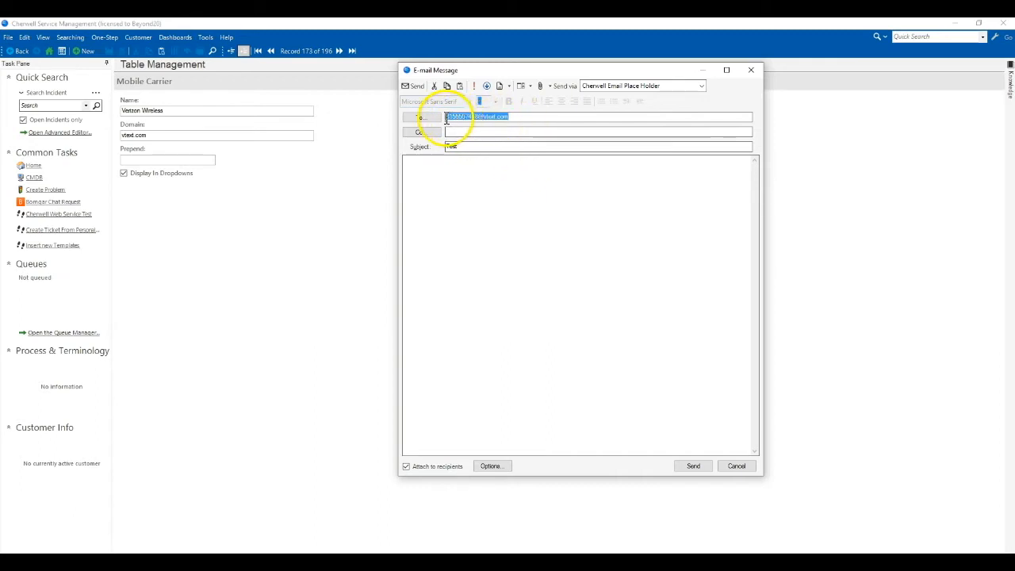
{"action": "left_click", "coordinate": [736, 468]}
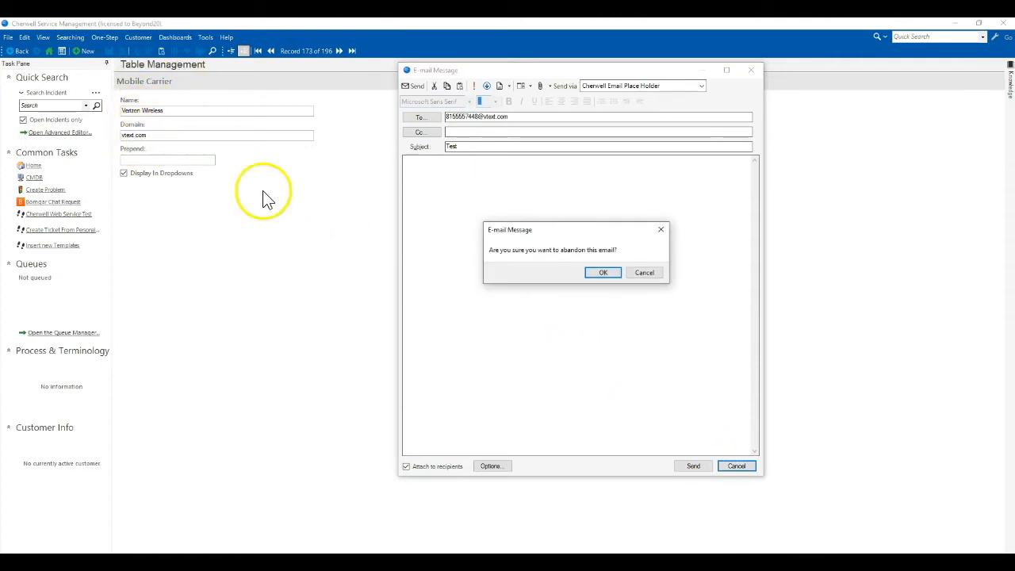
{"action": "left_click", "coordinate": [601, 274]}
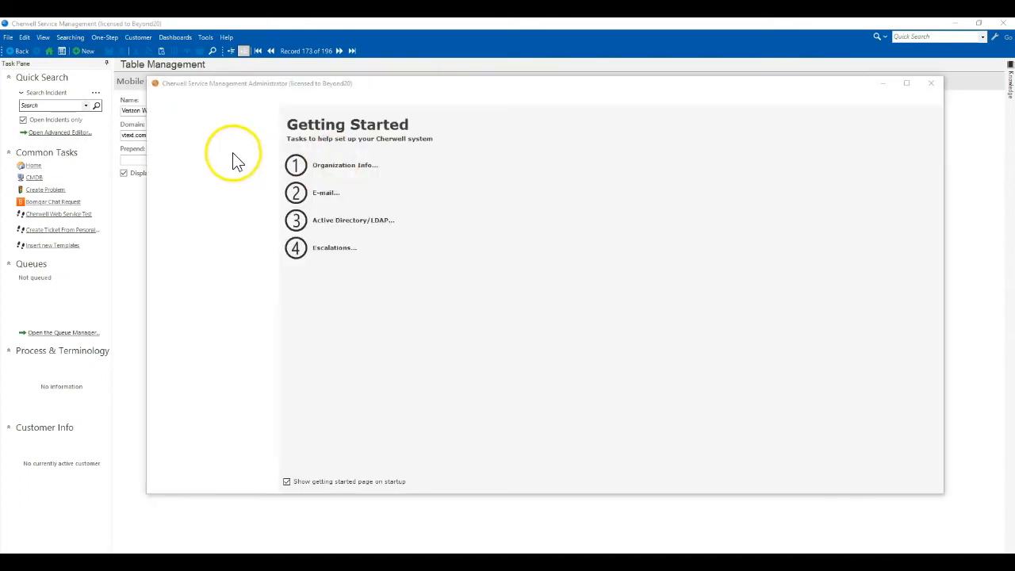
Step: Skip saving, start a new blueprint, and open the Customer - Internal Default form
{"action": "left_click", "coordinate": [660, 296]}
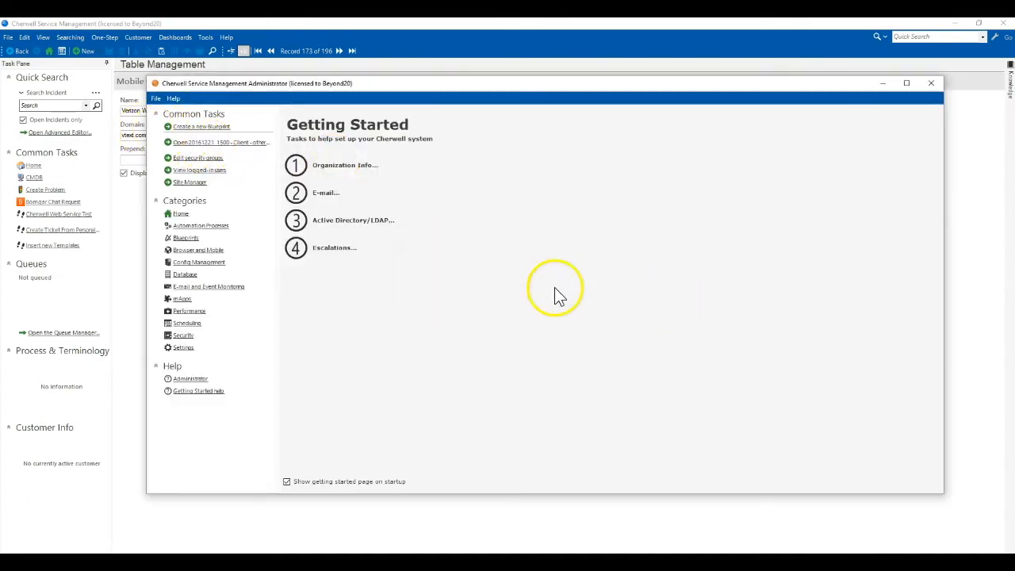
{"action": "left_click_drag", "start_coordinate": [193, 84], "coordinate": [258, 69]}
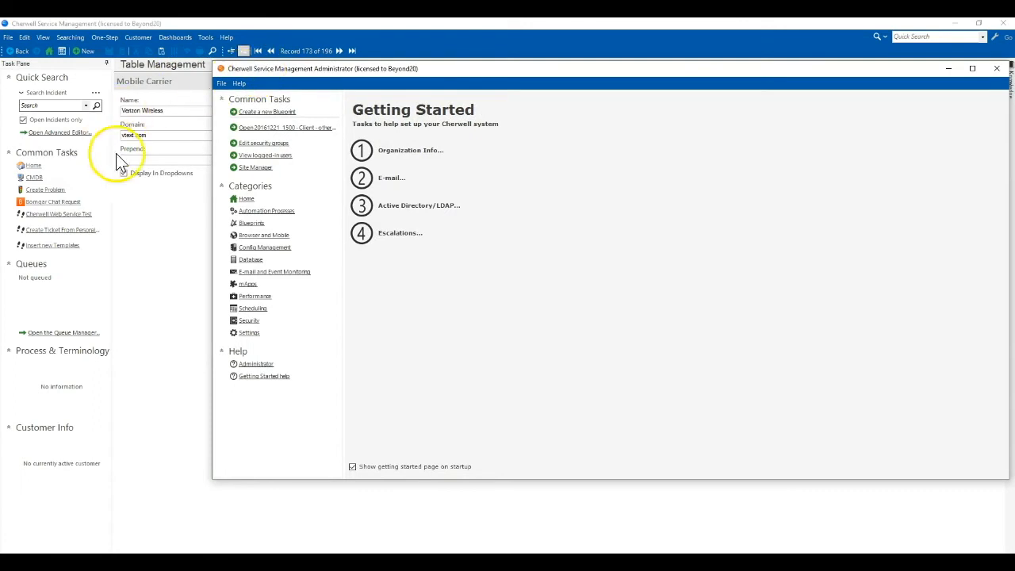
{"action": "left_click", "coordinate": [253, 224]}
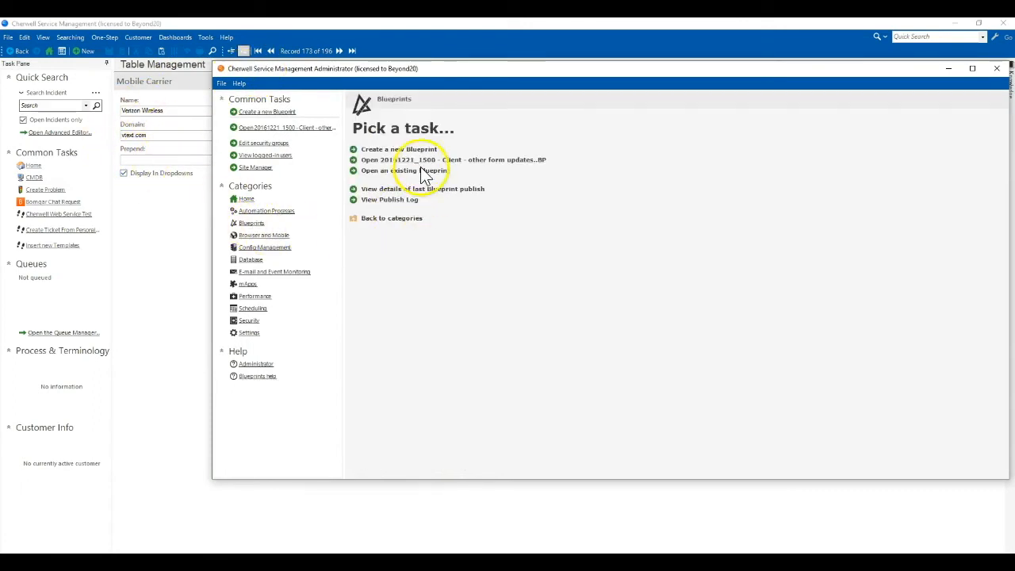
{"action": "left_click", "coordinate": [406, 150]}
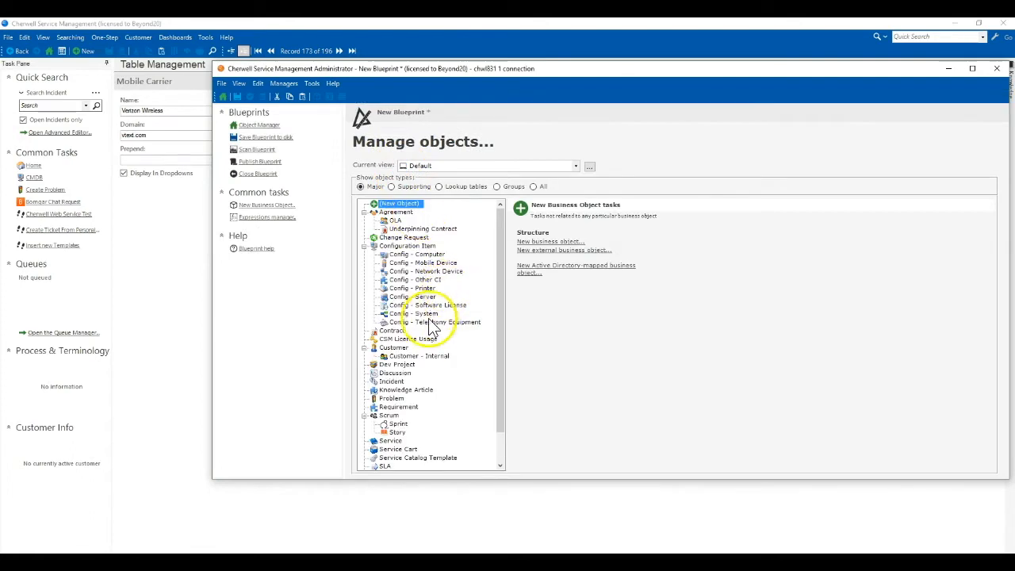
{"action": "left_click", "coordinate": [408, 356]}
{"action": "left_click", "coordinate": [420, 165]}
{"action": "left_click", "coordinate": [667, 242]}
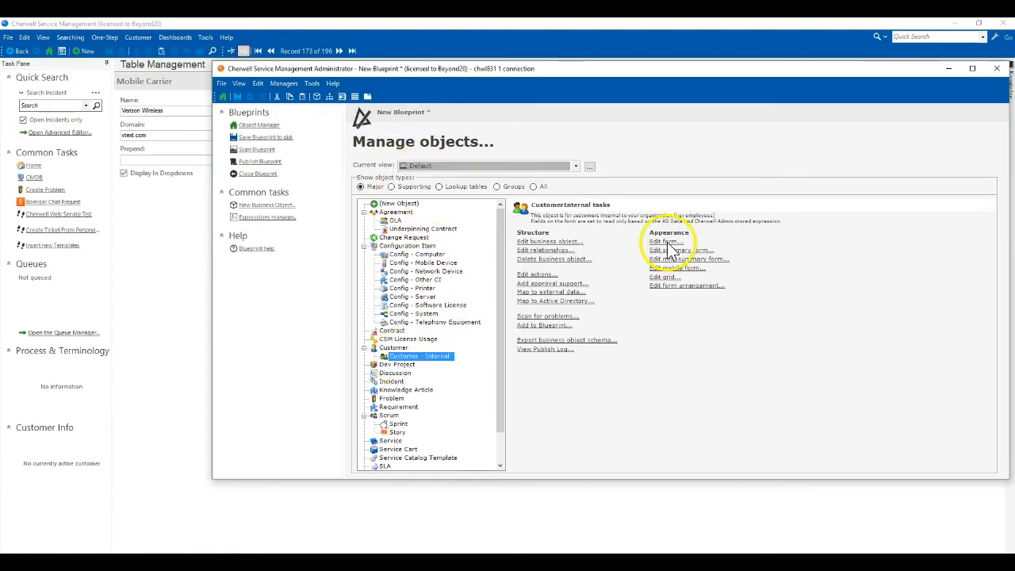
{"action": "left_click", "coordinate": [668, 243]}
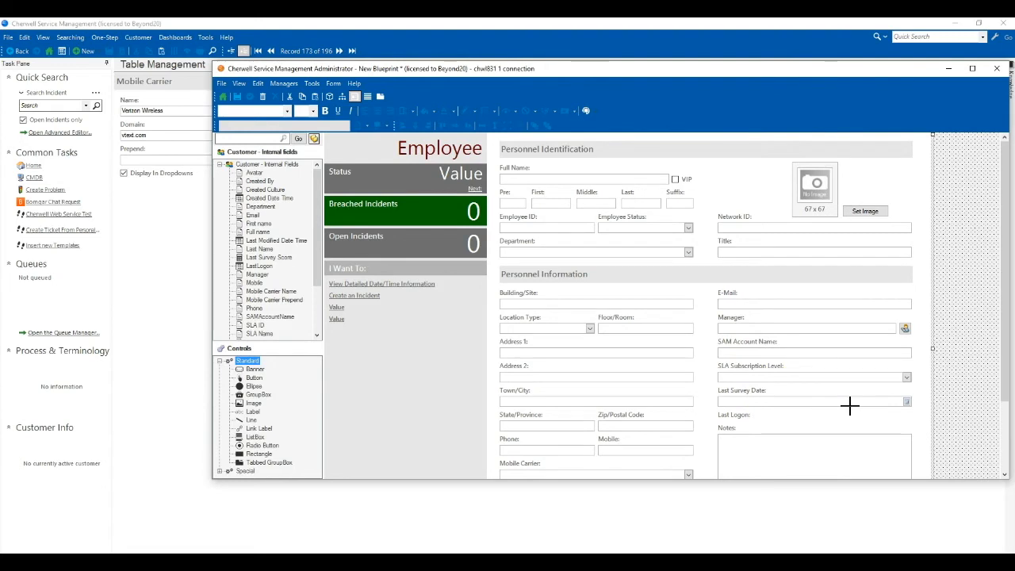
Step: Review the Mobile Carrier field's validation against the Mobile Carrier table, then cancel
{"action": "left_click_drag", "start_coordinate": [1003, 389], "coordinate": [1009, 469]}
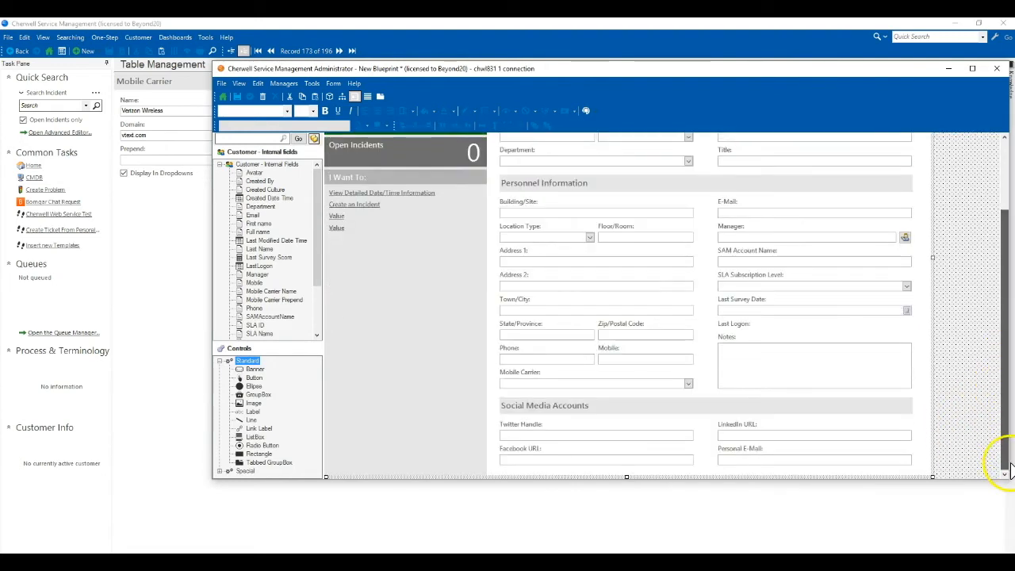
{"action": "left_click", "coordinate": [547, 383]}
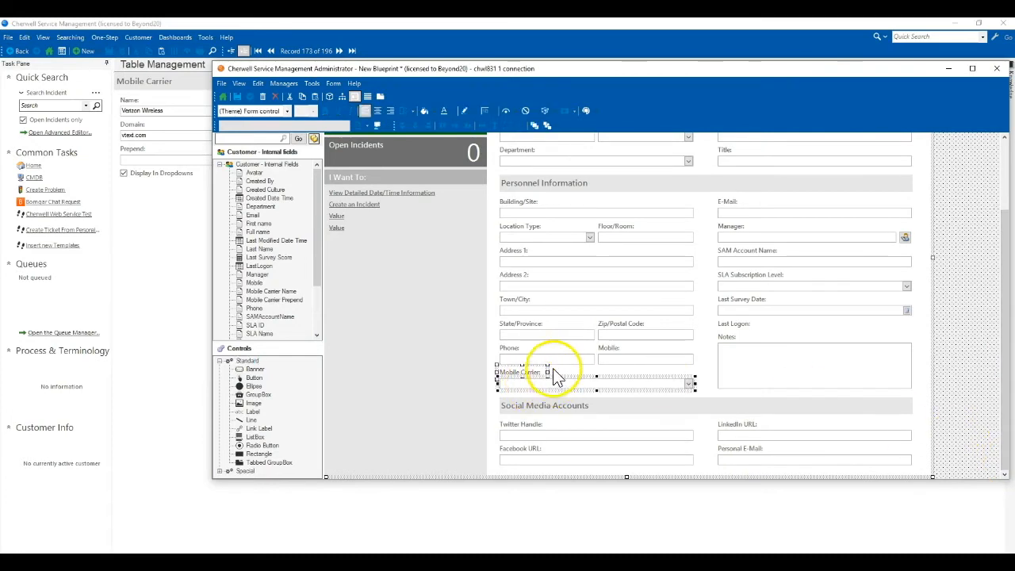
{"action": "left_click", "coordinate": [538, 357]}
{"action": "left_click", "coordinate": [560, 384]}
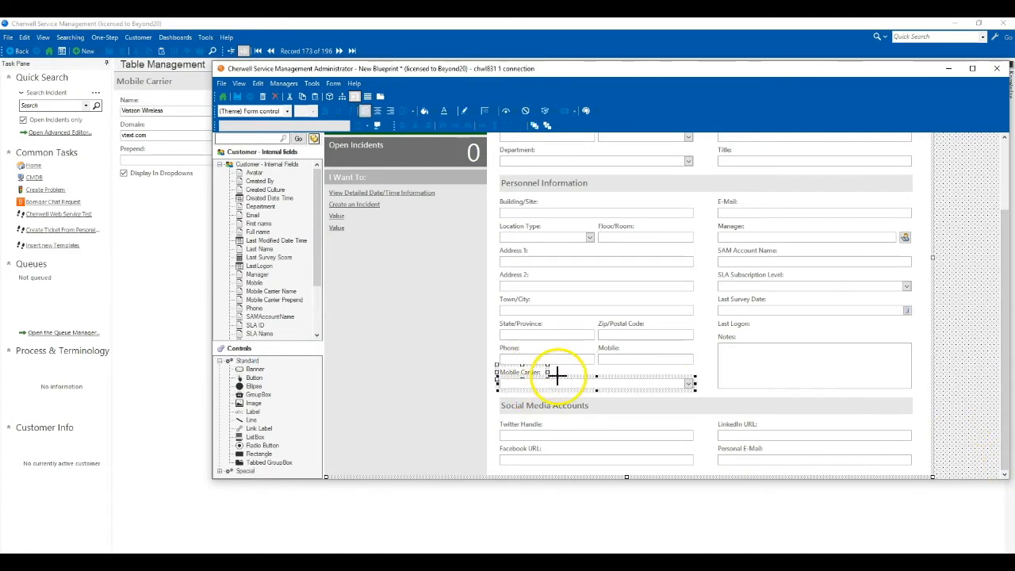
{"action": "right_click", "coordinate": [563, 384]}
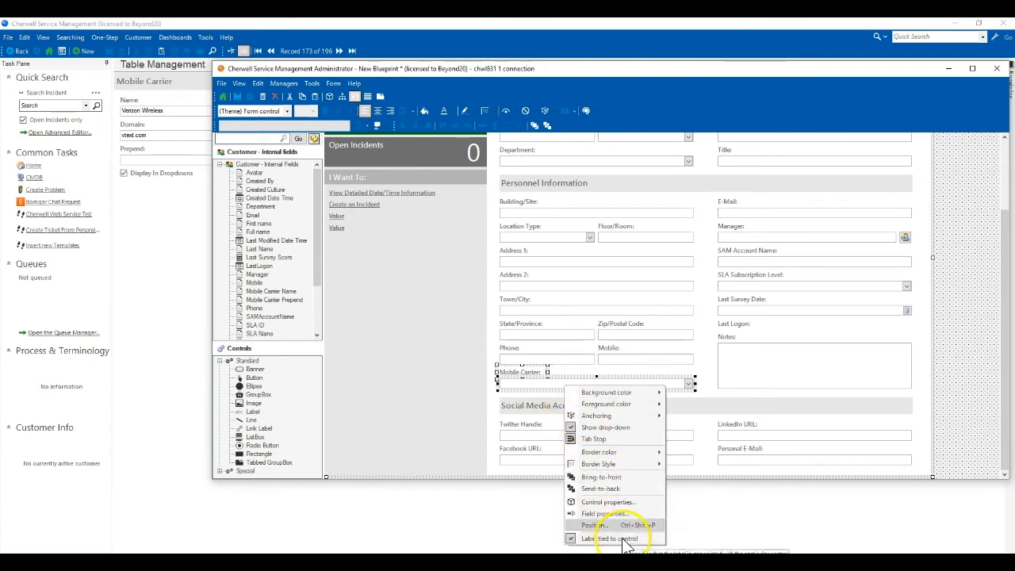
{"action": "left_click", "coordinate": [566, 415]}
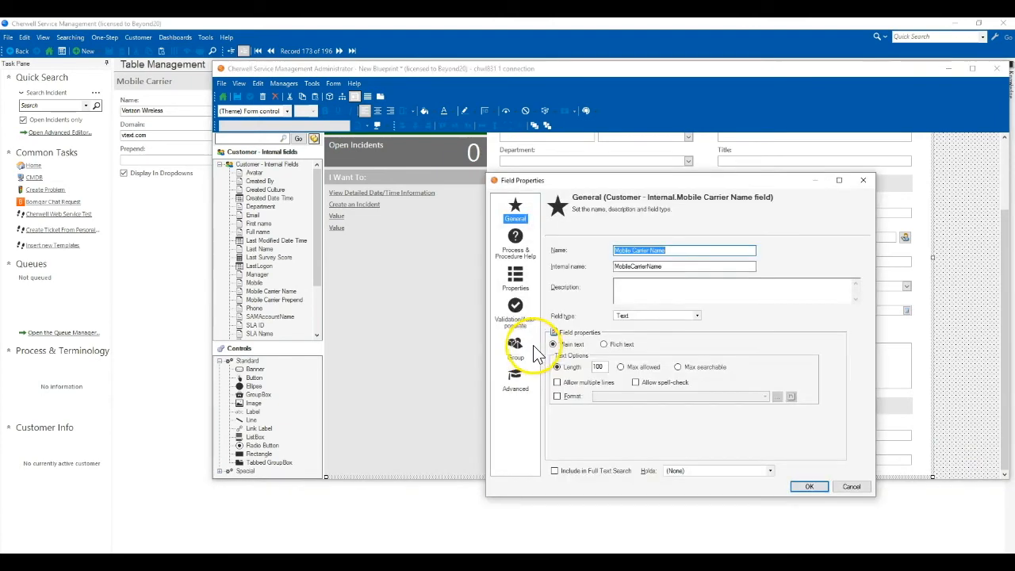
{"action": "left_click", "coordinate": [516, 317]}
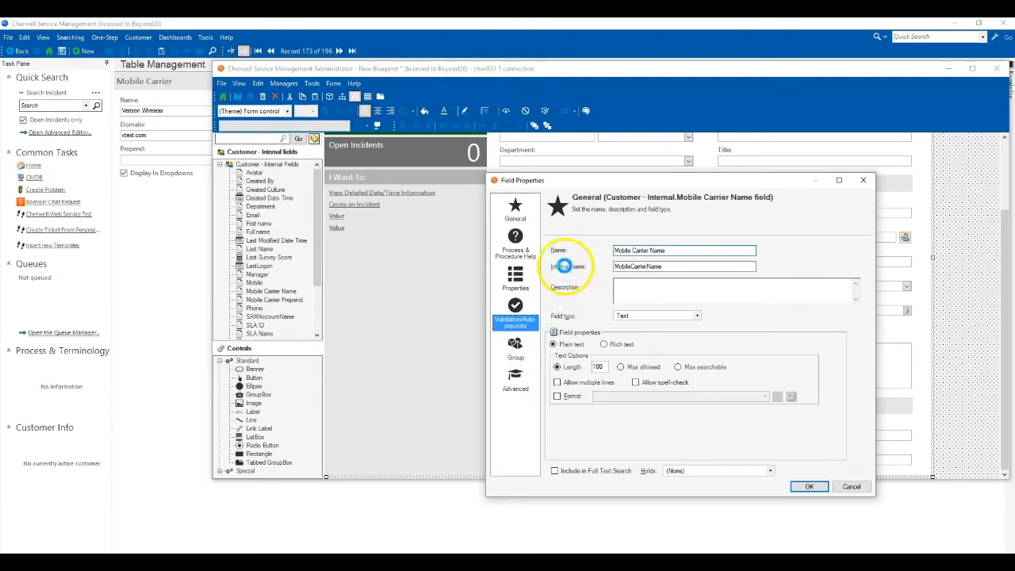
{"action": "left_click", "coordinate": [559, 273]}
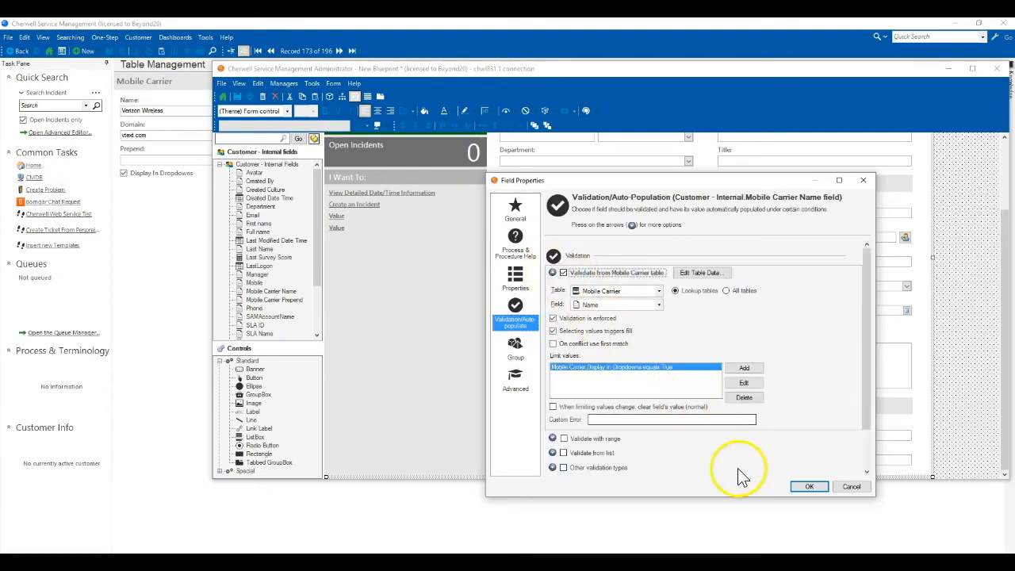
{"action": "left_click", "coordinate": [844, 486]}
Step: Expand the System fields group to reveal Mobile Carrier Domain
{"action": "left_click", "coordinate": [693, 308]}
{"action": "left_click", "coordinate": [698, 305]}
{"action": "left_click_drag", "start_coordinate": [324, 265], "coordinate": [322, 274]}
{"action": "scroll", "coordinate": [317, 302], "scroll_direction": "down", "scroll_amount": 1}
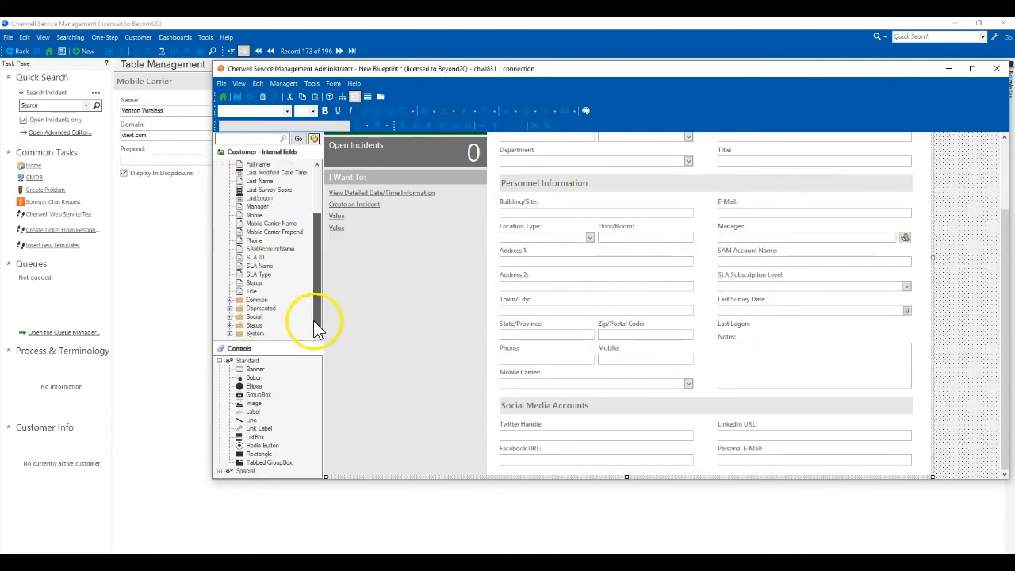
{"action": "double_click", "coordinate": [254, 334]}
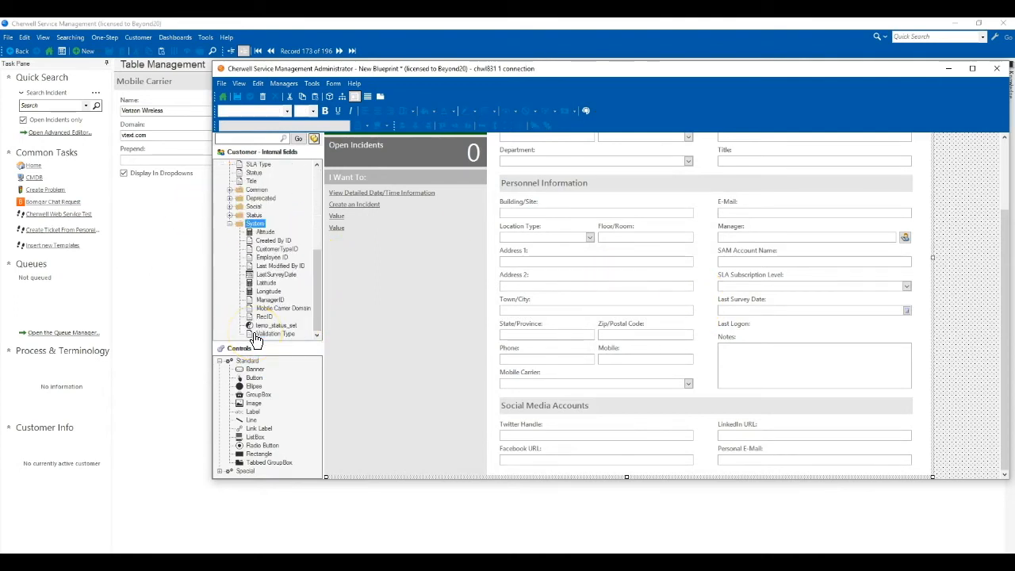
{"action": "left_click_drag", "start_coordinate": [284, 308], "coordinate": [339, 307]}
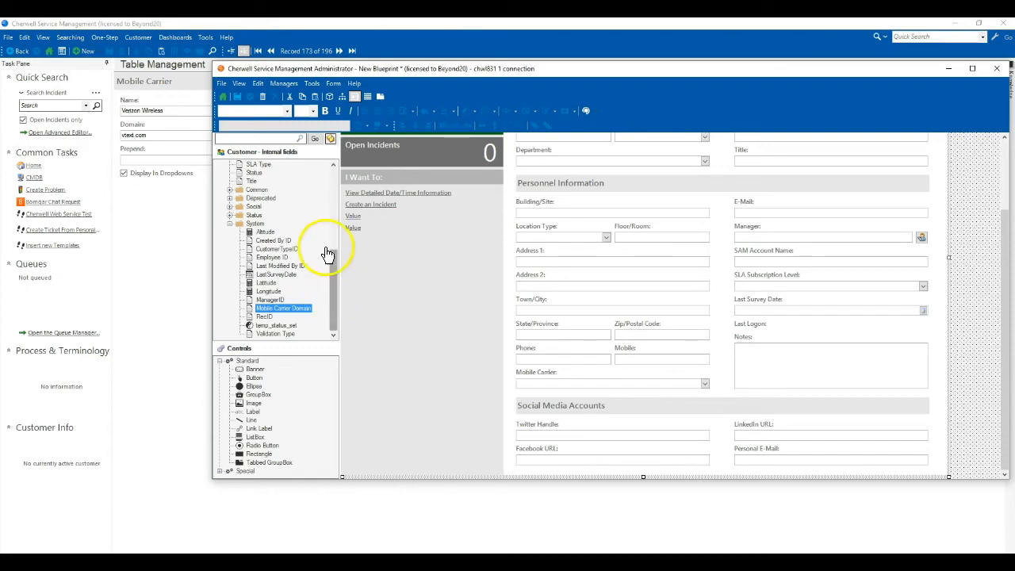
Step: Show the blueprint's Incident One-Steps in the One-Step Action Manager
{"action": "left_click", "coordinate": [284, 83]}
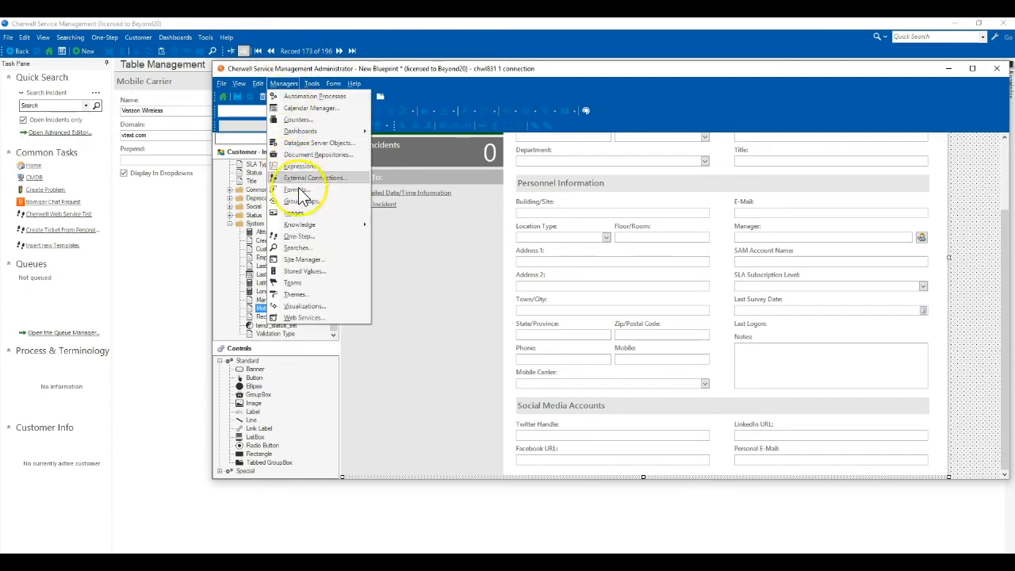
{"action": "left_click", "coordinate": [298, 236]}
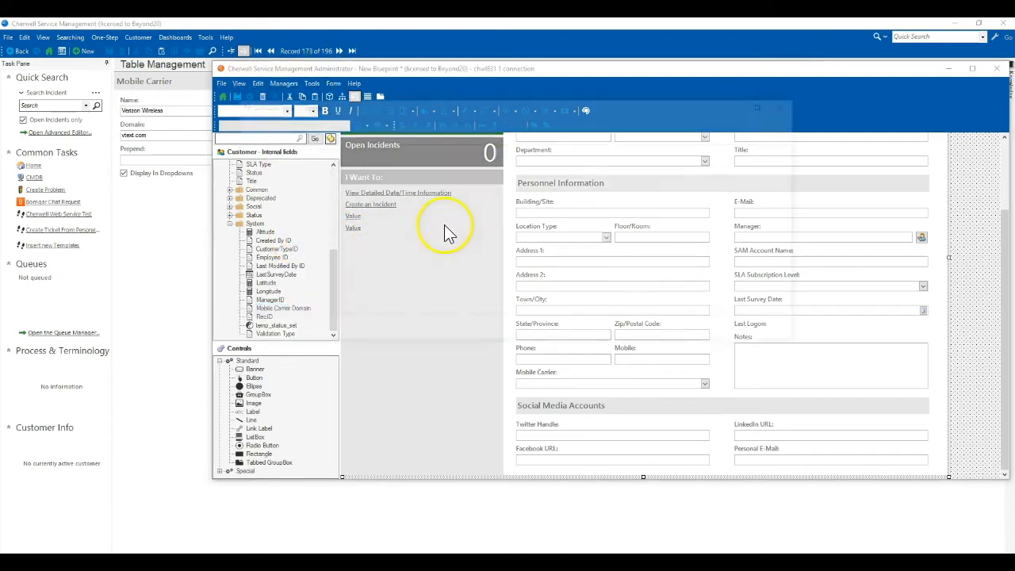
{"action": "left_click_drag", "start_coordinate": [437, 107], "coordinate": [573, 106]}
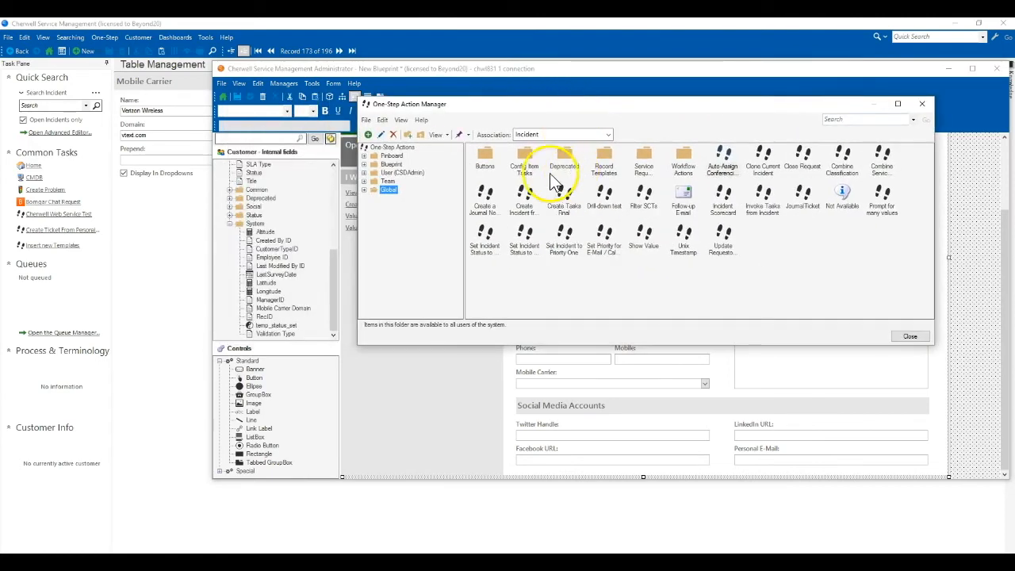
{"action": "left_click", "coordinate": [391, 165]}
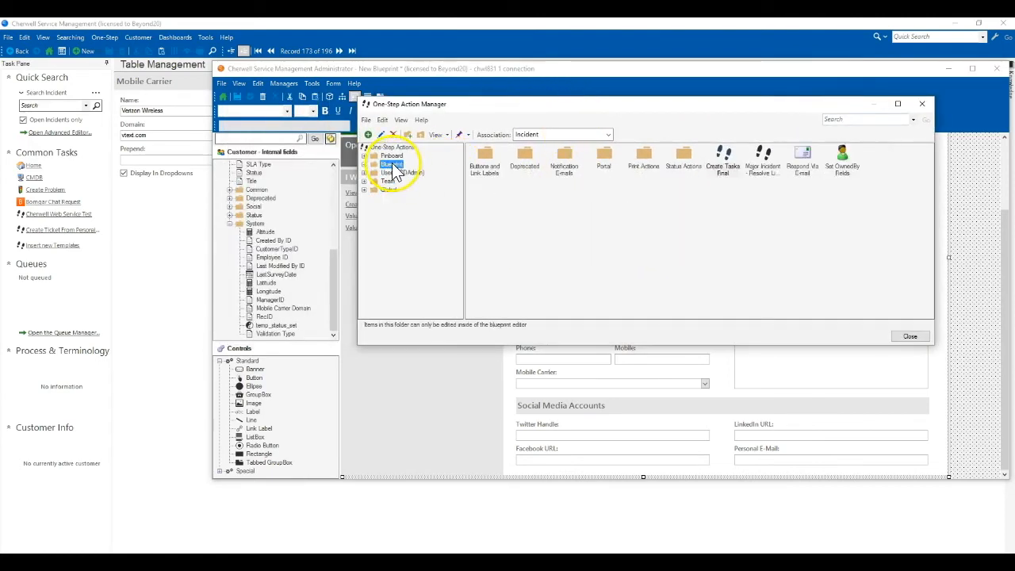
{"action": "left_click", "coordinate": [530, 142]}
{"action": "scroll", "coordinate": [551, 199], "scroll_direction": "up", "scroll_amount": 7}
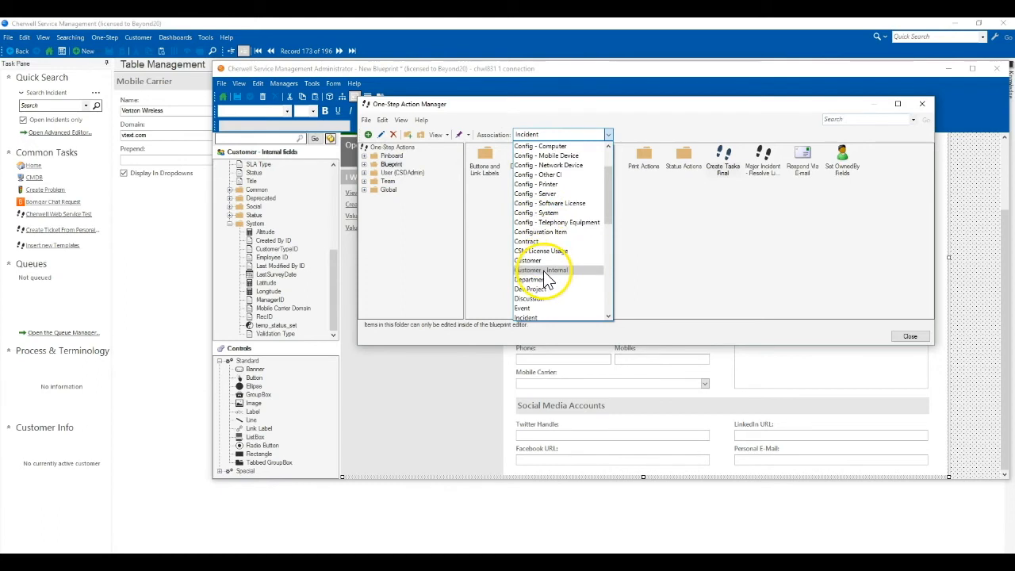
{"action": "left_click", "coordinate": [545, 271]}
{"action": "left_click", "coordinate": [528, 133]}
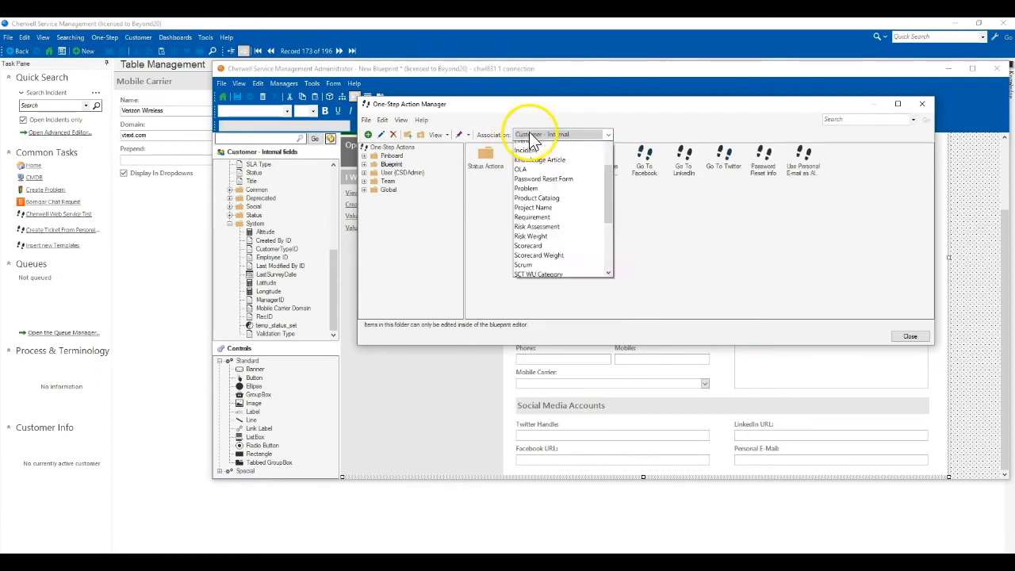
{"action": "scroll", "coordinate": [534, 216], "scroll_direction": "down", "scroll_amount": 2}
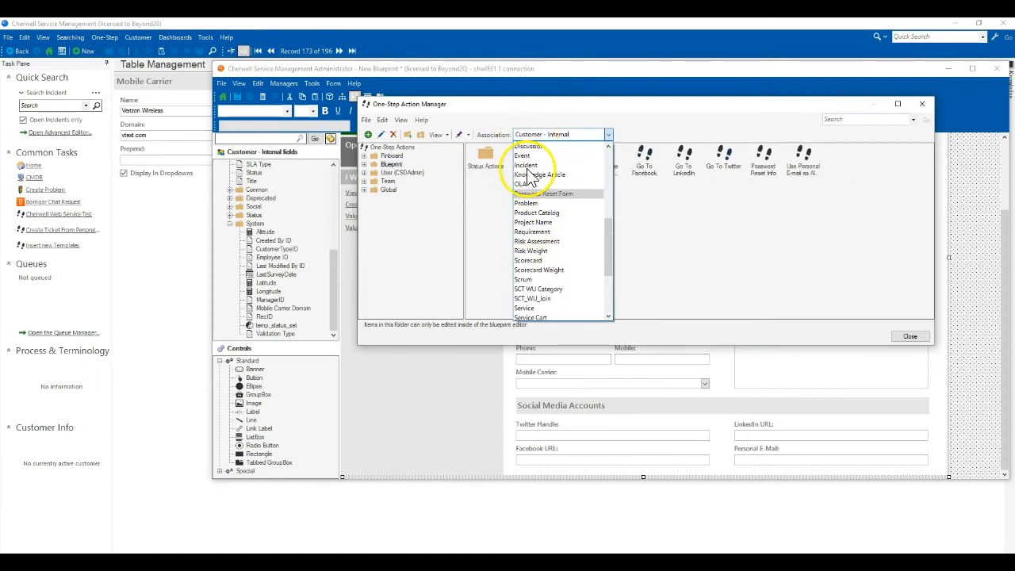
{"action": "left_click", "coordinate": [525, 166]}
Step: Create a new Incident One-Step named 'Send SMS to Customer'
{"action": "right_click", "coordinate": [508, 211]}
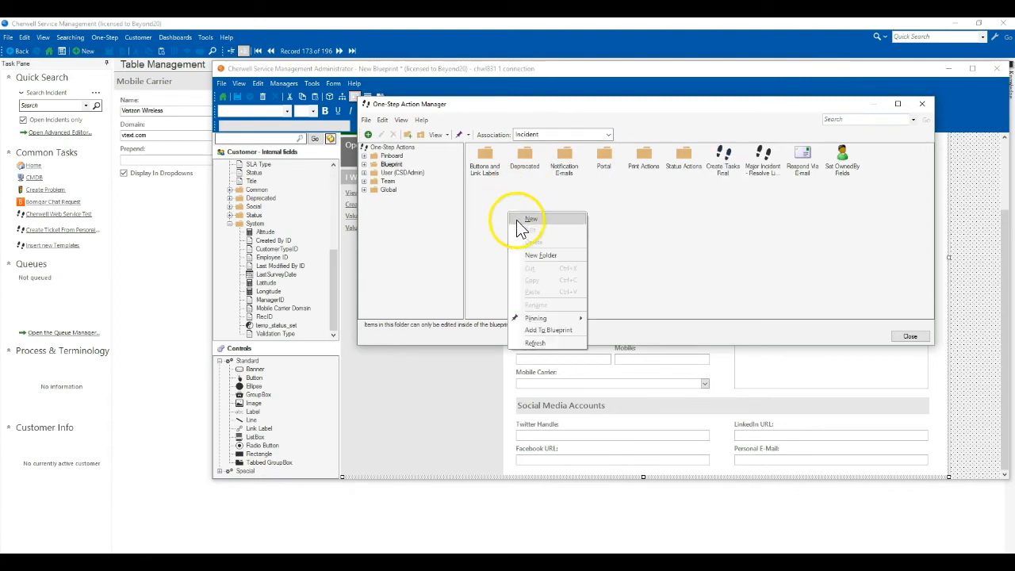
{"action": "left_click", "coordinate": [528, 220]}
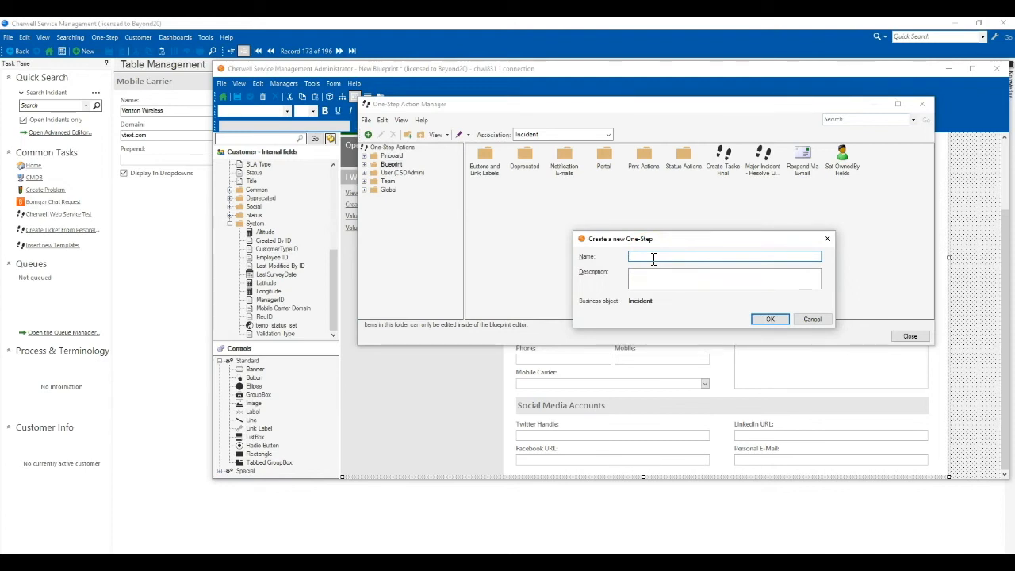
{"action": "type", "text": "Send SMS to Customer"}
{"action": "key", "text": "Return"}
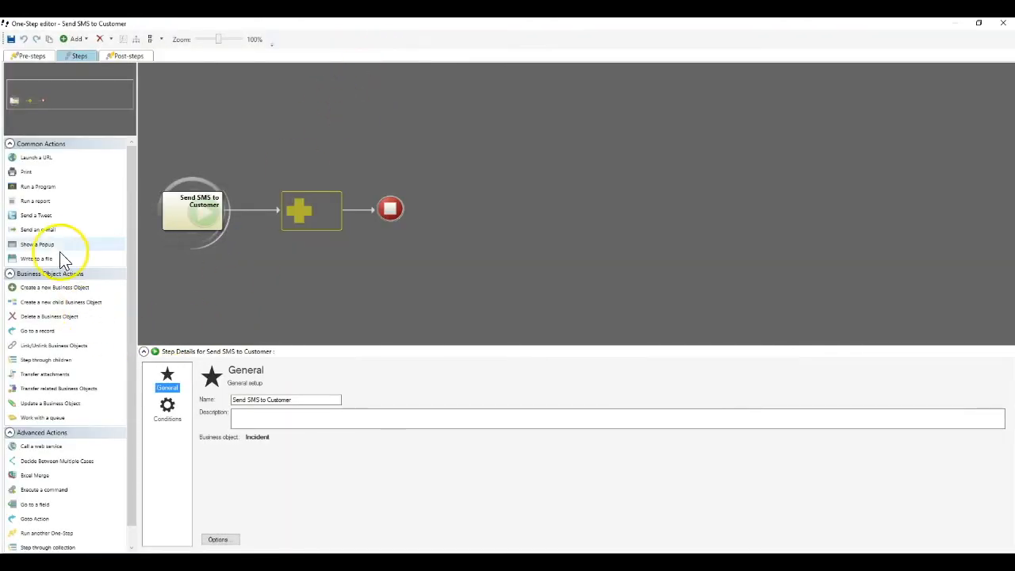
Step: Add a plain-text Send an e-mail step, subject 'Test SMS Message', body 'This is a test!'
{"action": "left_click_drag", "start_coordinate": [30, 222], "coordinate": [315, 215]}
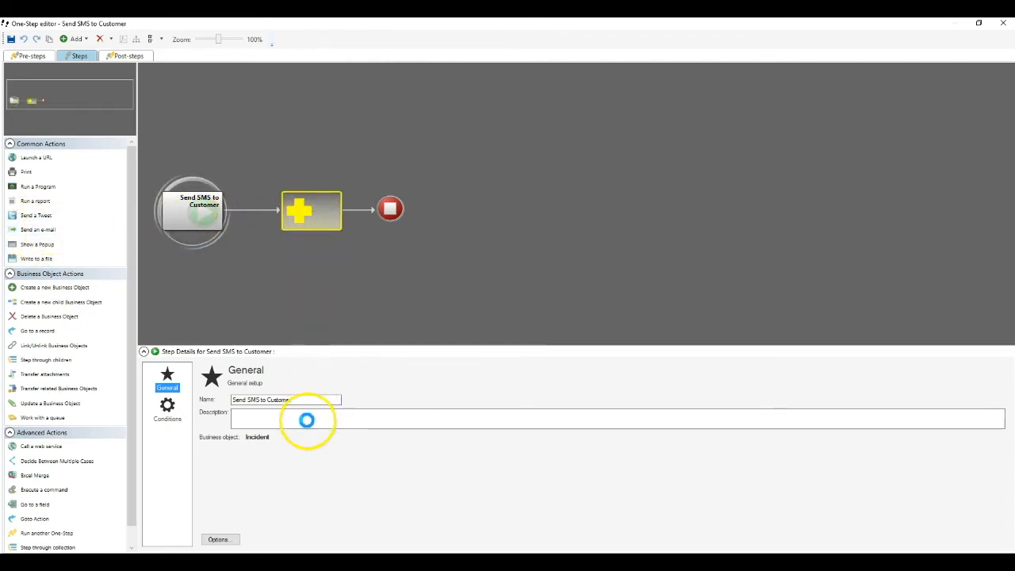
{"action": "left_click", "coordinate": [272, 420]}
{"action": "left_click", "coordinate": [263, 447]}
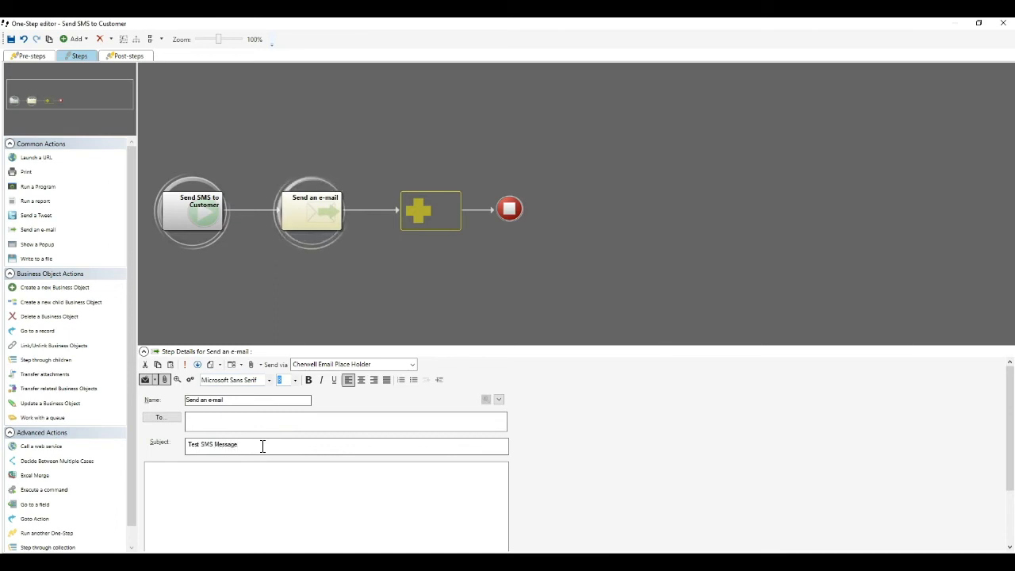
{"action": "key", "text": "Tab"}
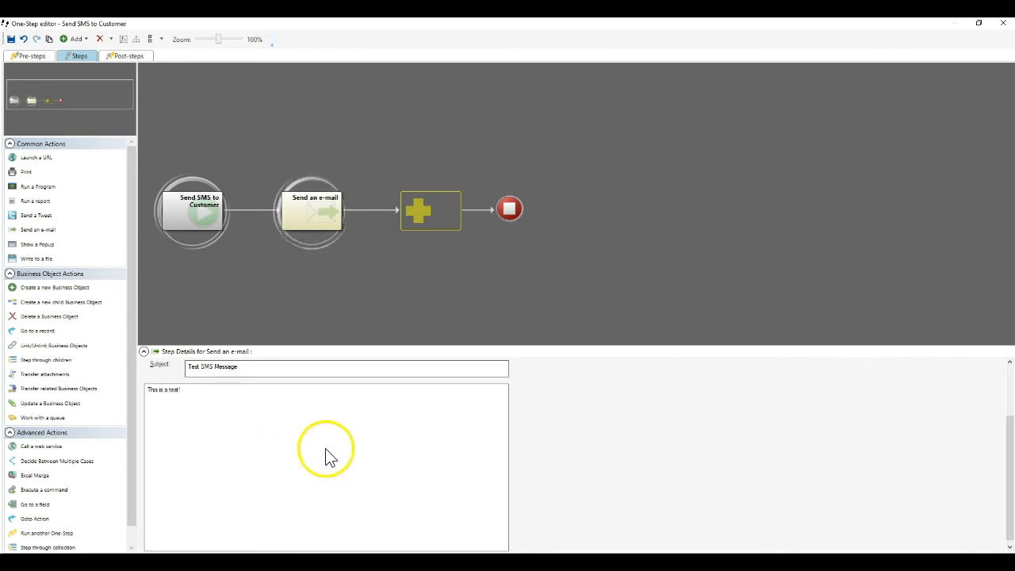
{"action": "scroll", "coordinate": [512, 472], "scroll_direction": "up", "scroll_amount": 3}
{"action": "left_click", "coordinate": [221, 363]}
{"action": "left_click", "coordinate": [225, 381]}
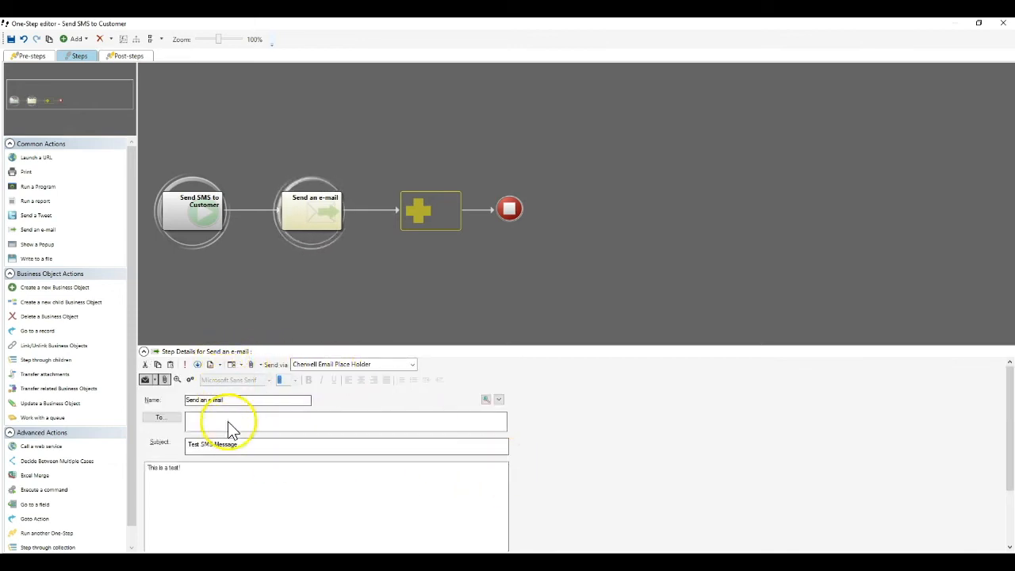
Step: Insert the customer's Mobile field into the e-mail's To field
{"action": "left_click", "coordinate": [215, 418]}
{"action": "right_click", "coordinate": [204, 418]}
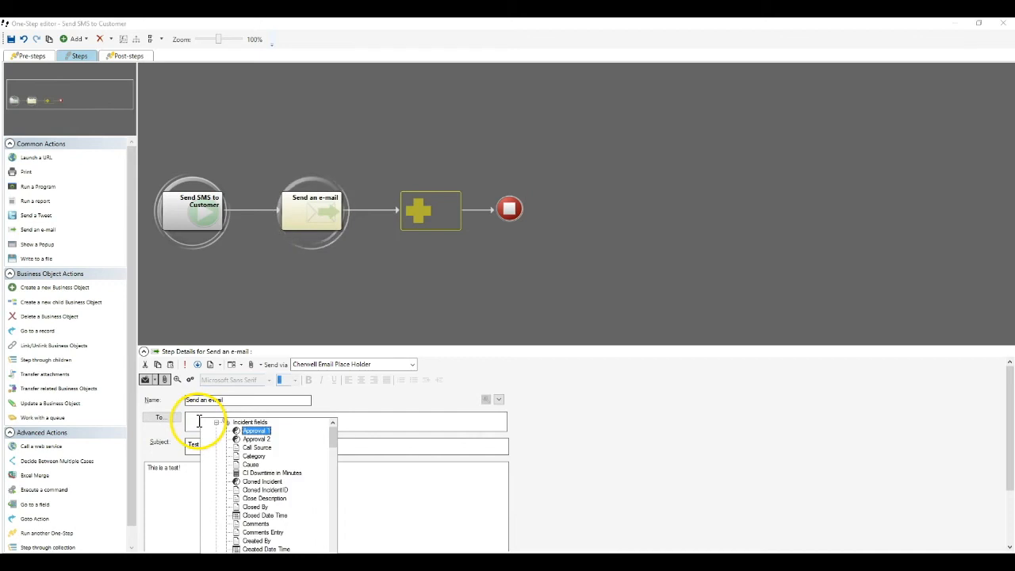
{"action": "left_click", "coordinate": [217, 422]}
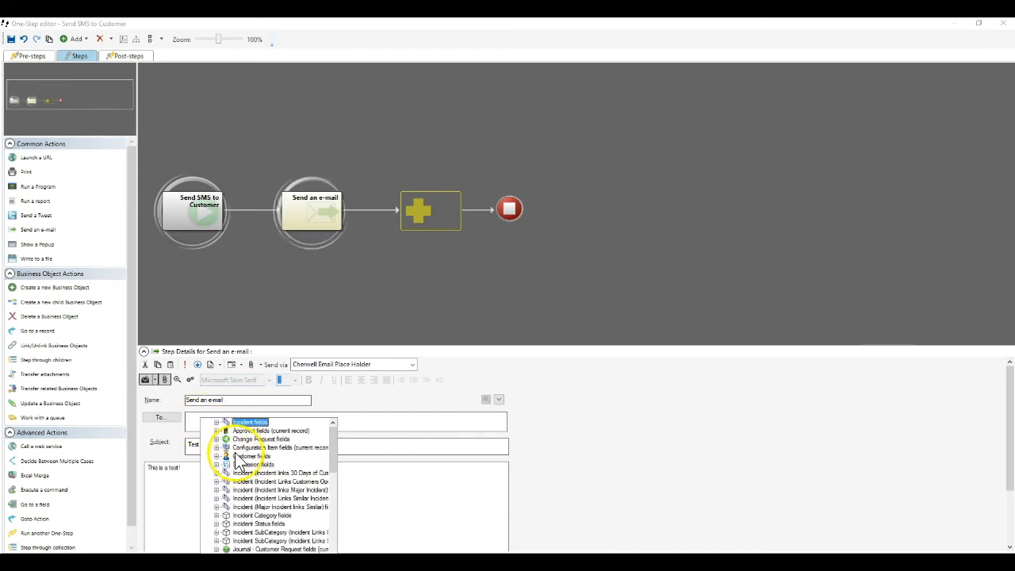
{"action": "double_click", "coordinate": [236, 456]}
{"action": "scroll", "coordinate": [270, 480], "scroll_direction": "down", "scroll_amount": 3}
{"action": "scroll", "coordinate": [270, 476], "scroll_direction": "down", "scroll_amount": 8}
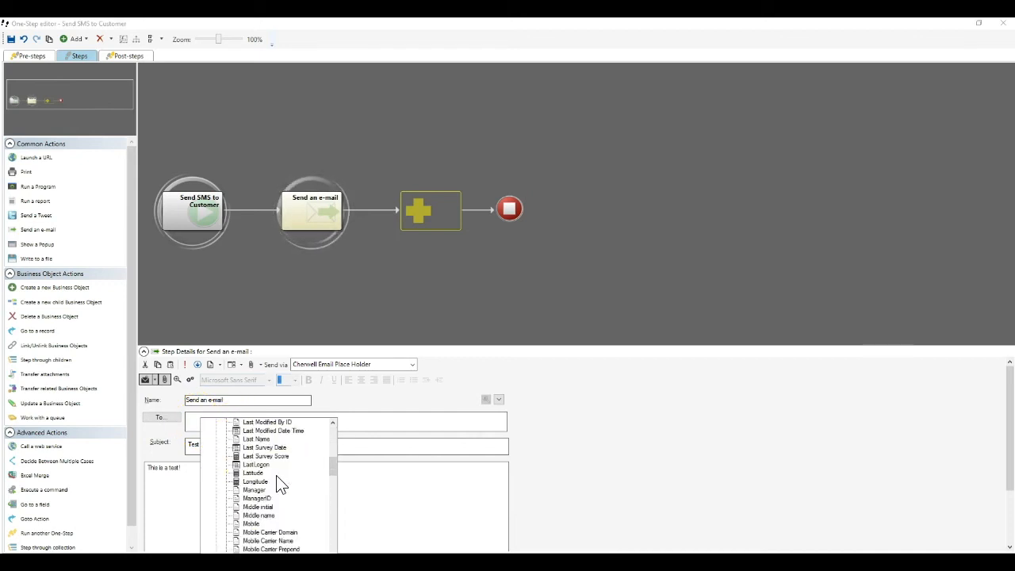
{"action": "left_click", "coordinate": [251, 449]}
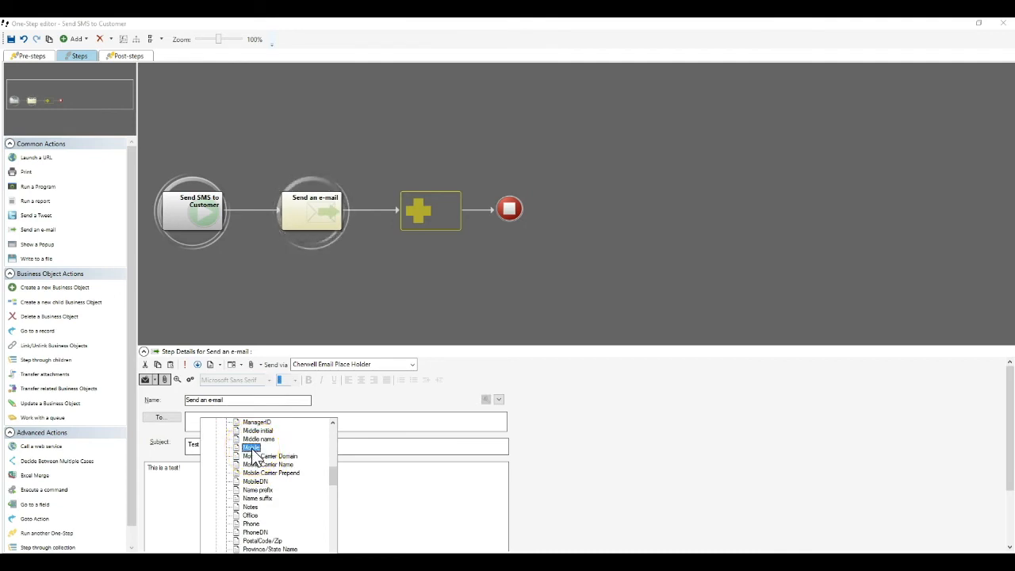
{"action": "left_click", "coordinate": [251, 524]}
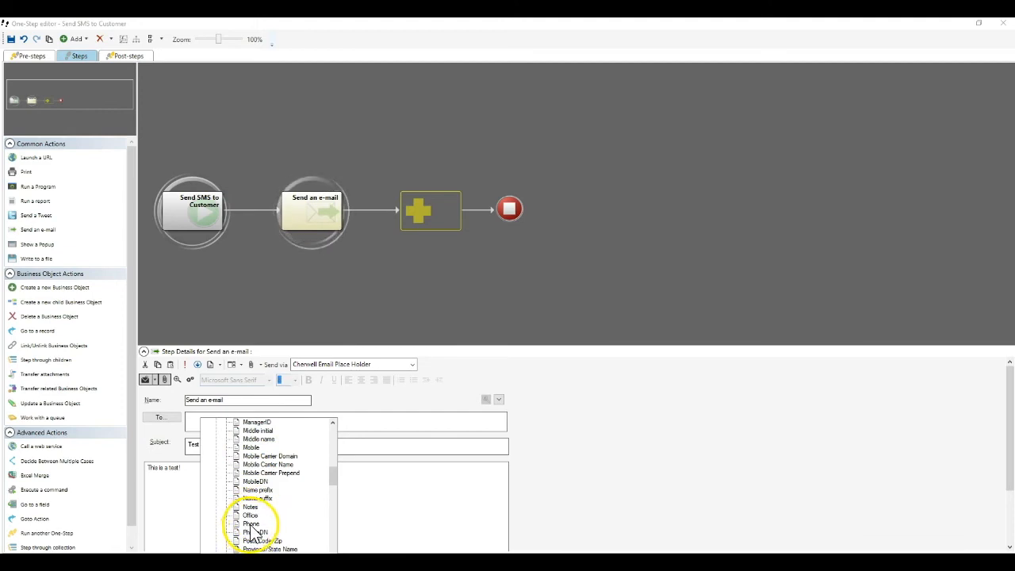
{"action": "double_click", "coordinate": [252, 448]}
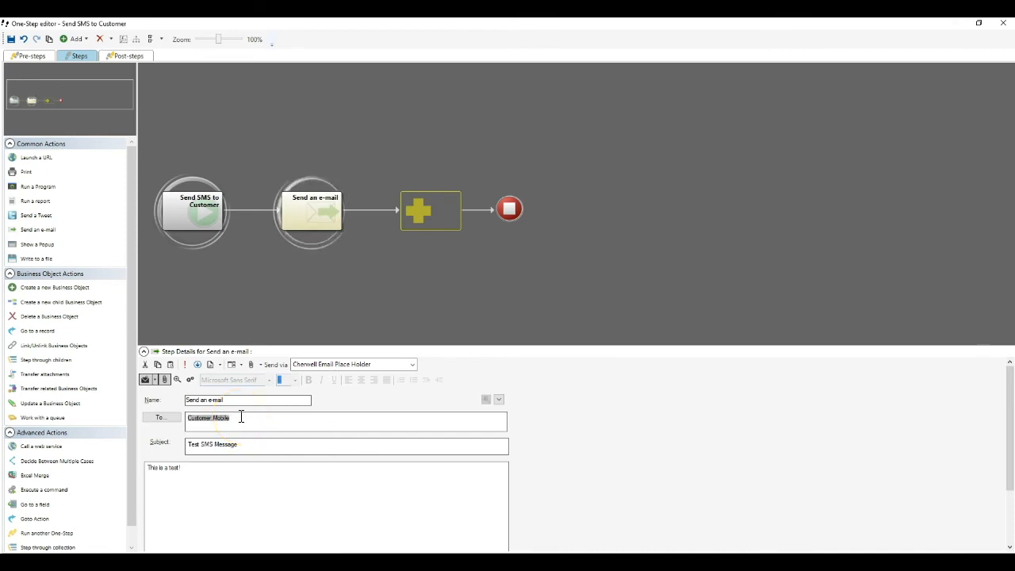
Step: Append @ and the customer's Mobile Carrier Domain field, then save the One-Step
{"action": "right_click", "coordinate": [241, 418]}
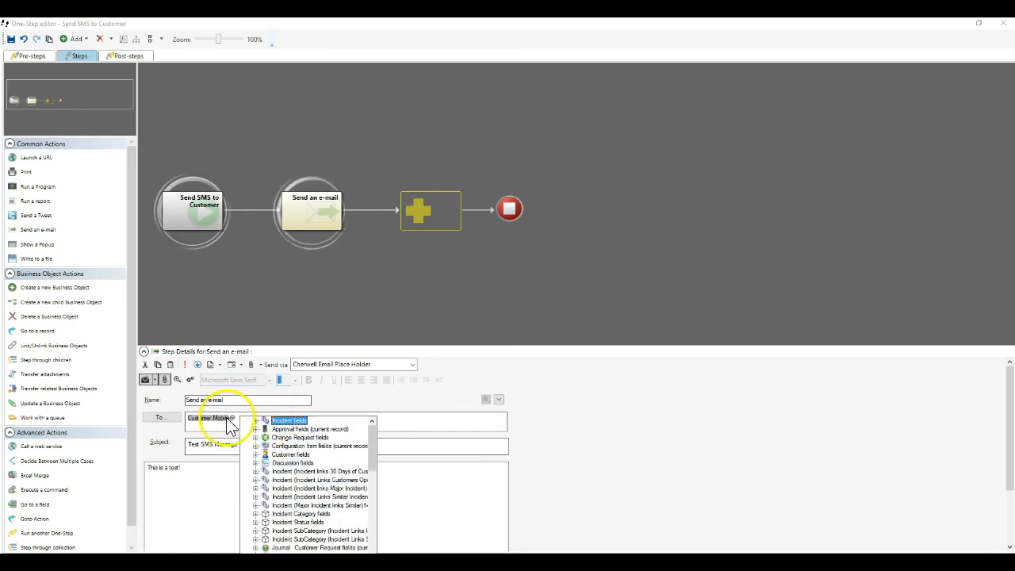
{"action": "double_click", "coordinate": [280, 457]}
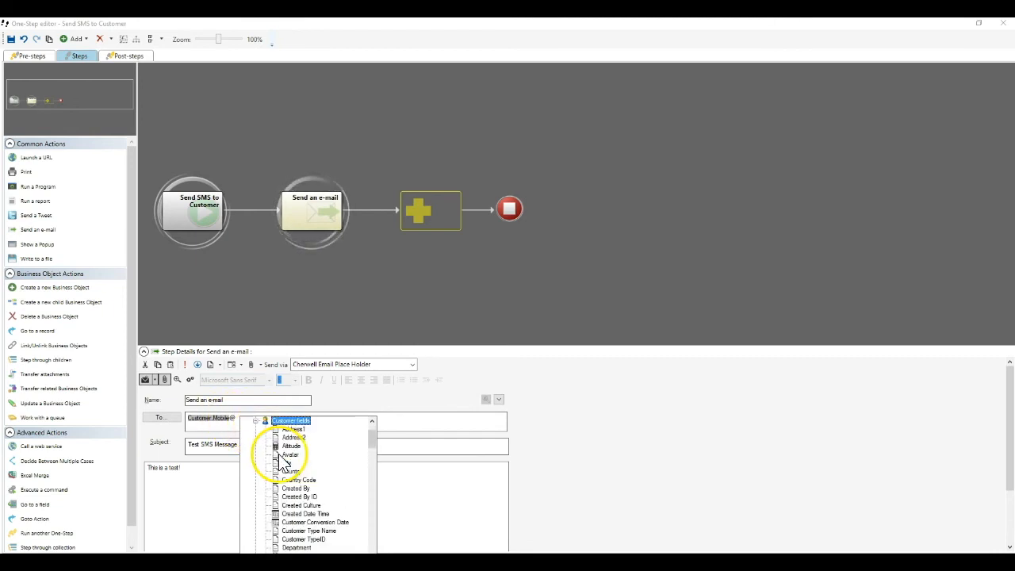
{"action": "scroll", "coordinate": [306, 476], "scroll_direction": "down", "scroll_amount": 10}
{"action": "scroll", "coordinate": [312, 482], "scroll_direction": "down", "scroll_amount": 4}
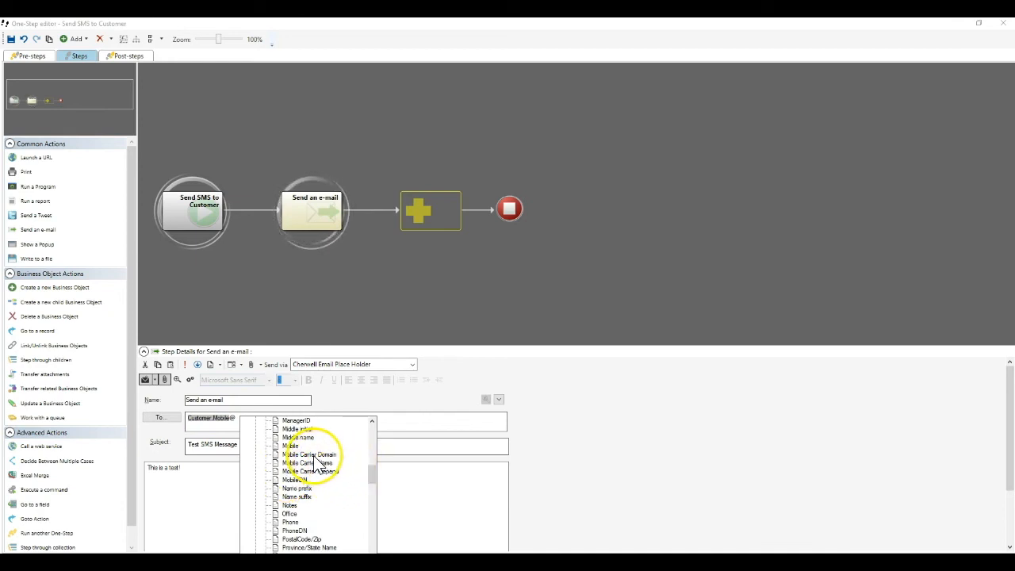
{"action": "double_click", "coordinate": [312, 456]}
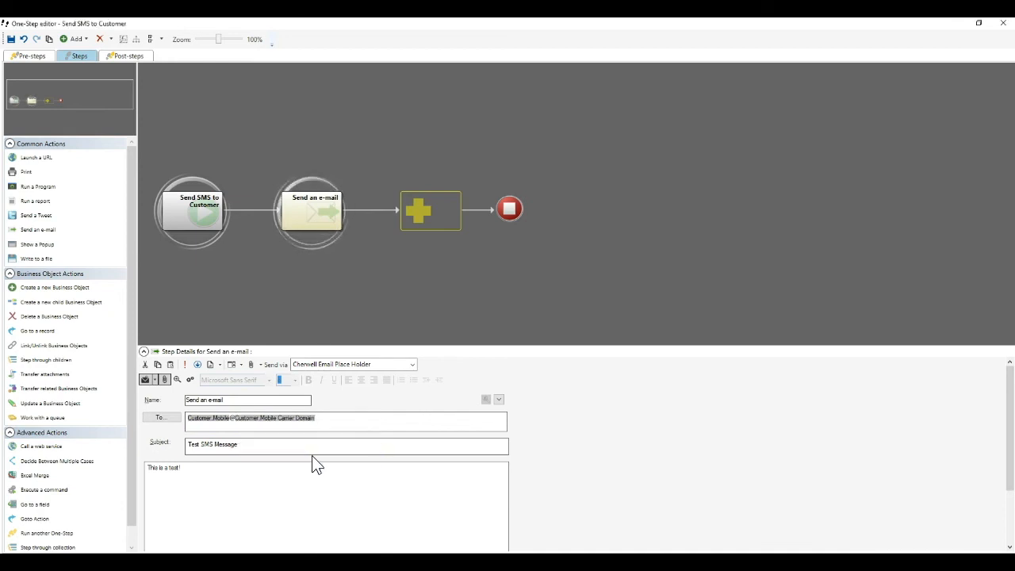
{"action": "left_click", "coordinate": [910, 559]}
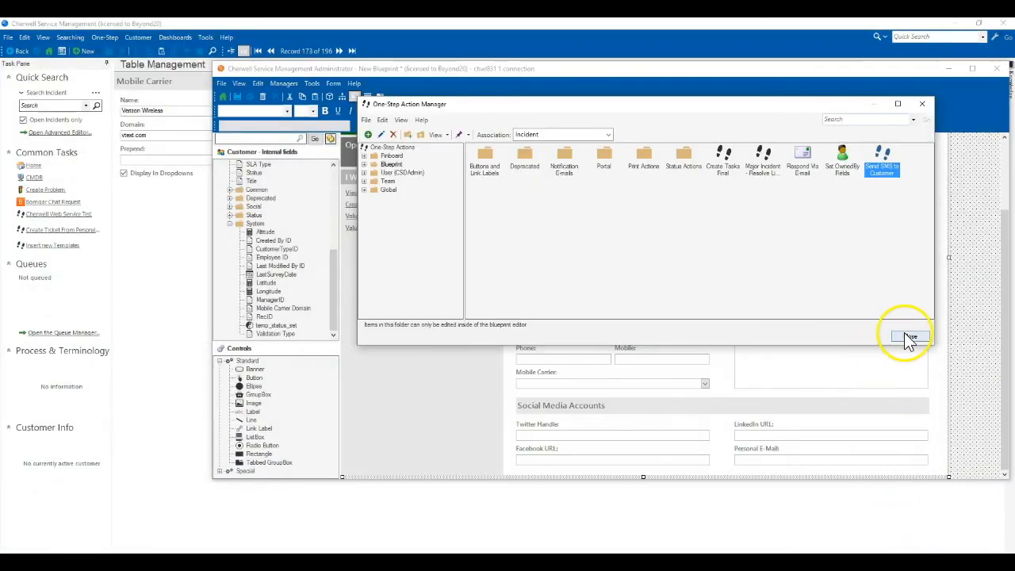
Step: Close the One-Step Action Manager and inspect the Mobile and Mobile Carrier form fields
{"action": "left_click", "coordinate": [904, 336]}
{"action": "left_click", "coordinate": [539, 385]}
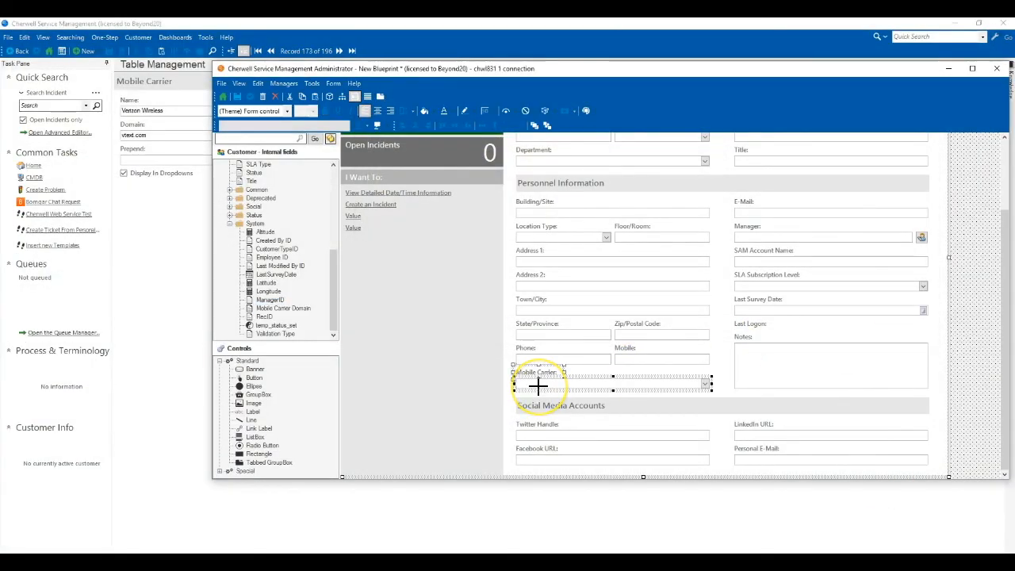
{"action": "left_click", "coordinate": [644, 358]}
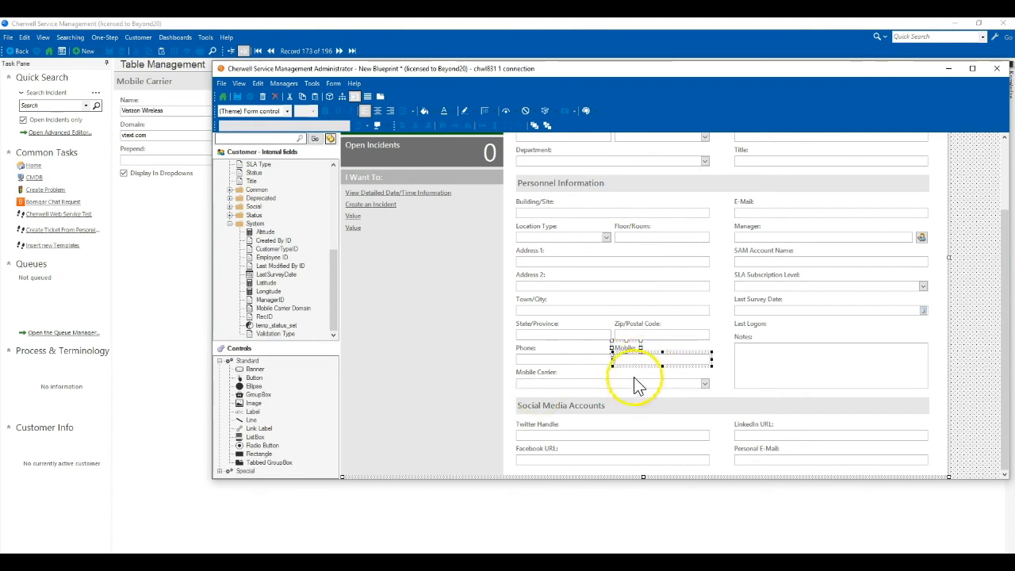
{"action": "left_click", "coordinate": [646, 382]}
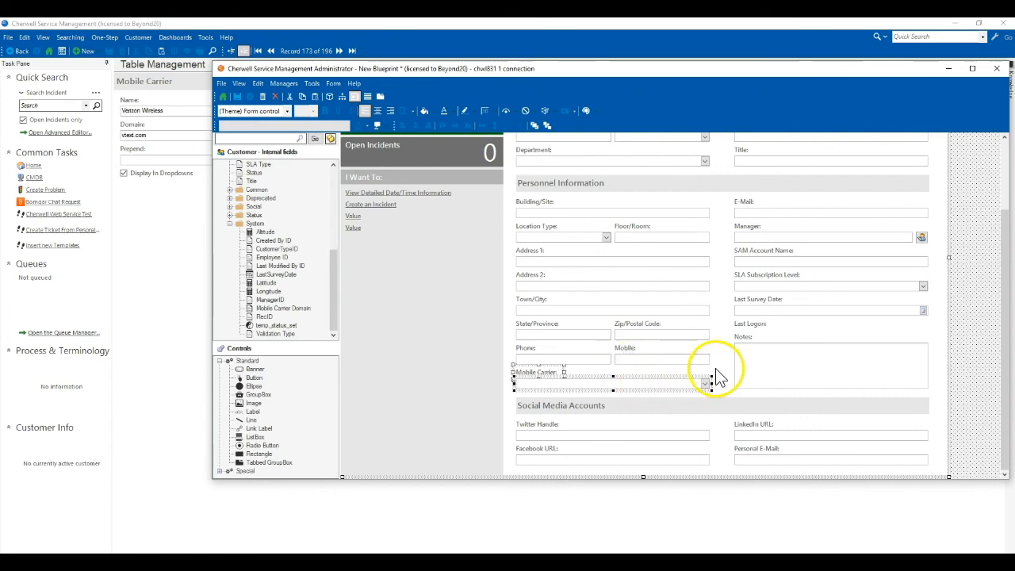
{"action": "left_click", "coordinate": [713, 371]}
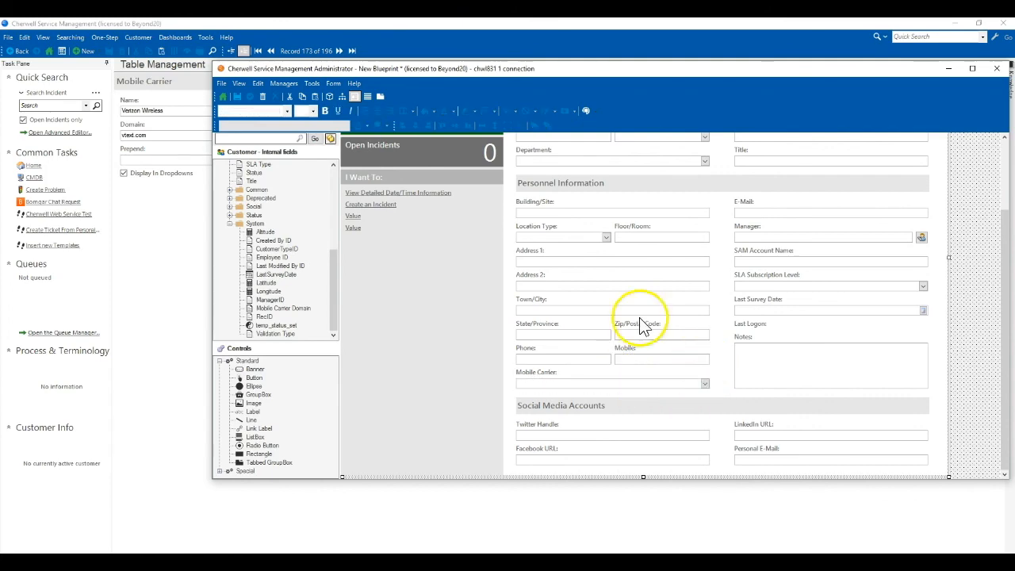
Step: Leave the form editor for the blueprint's Manage objects overview
{"action": "left_click", "coordinate": [223, 96]}
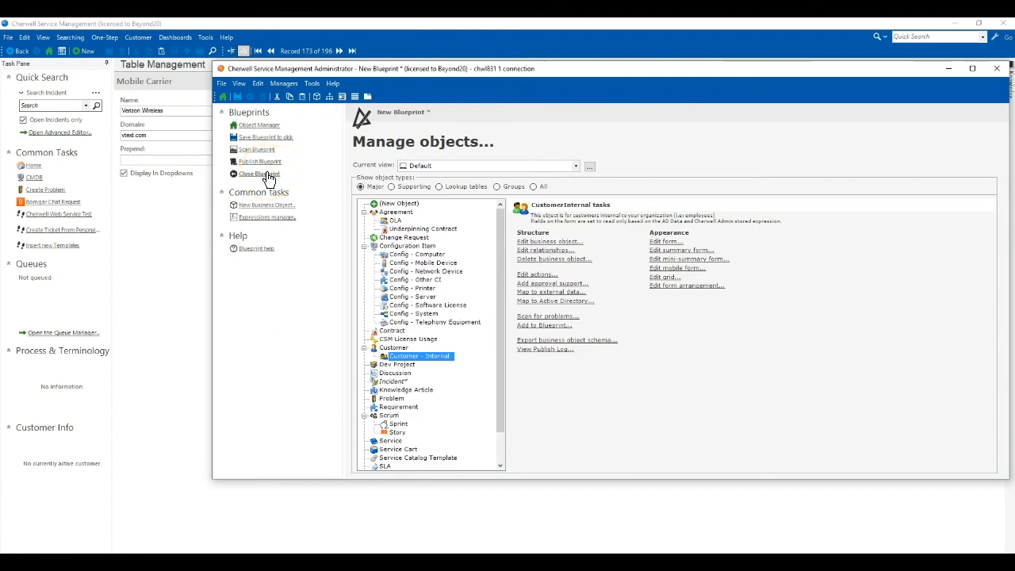
{"action": "left_click", "coordinate": [127, 470]}
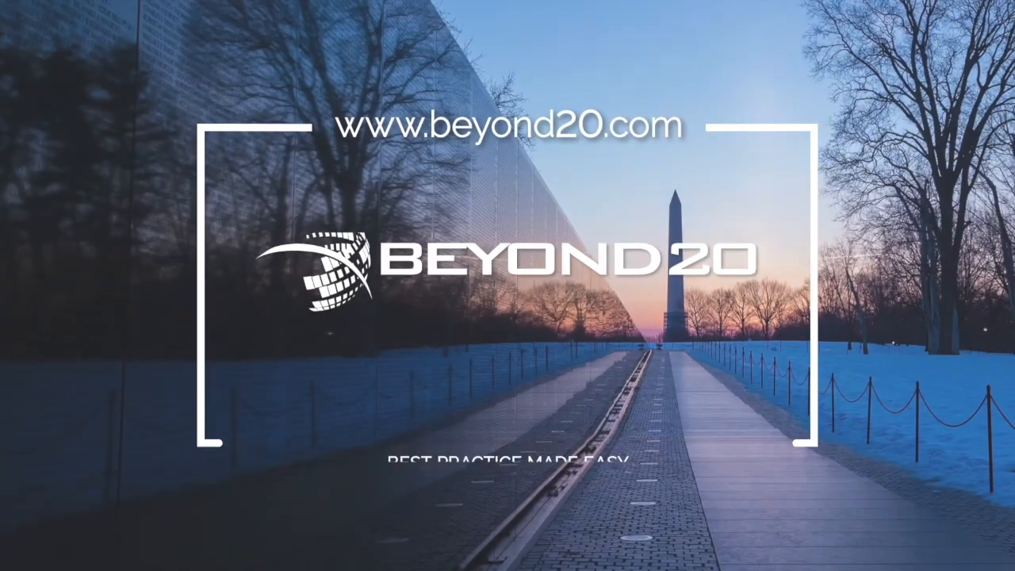